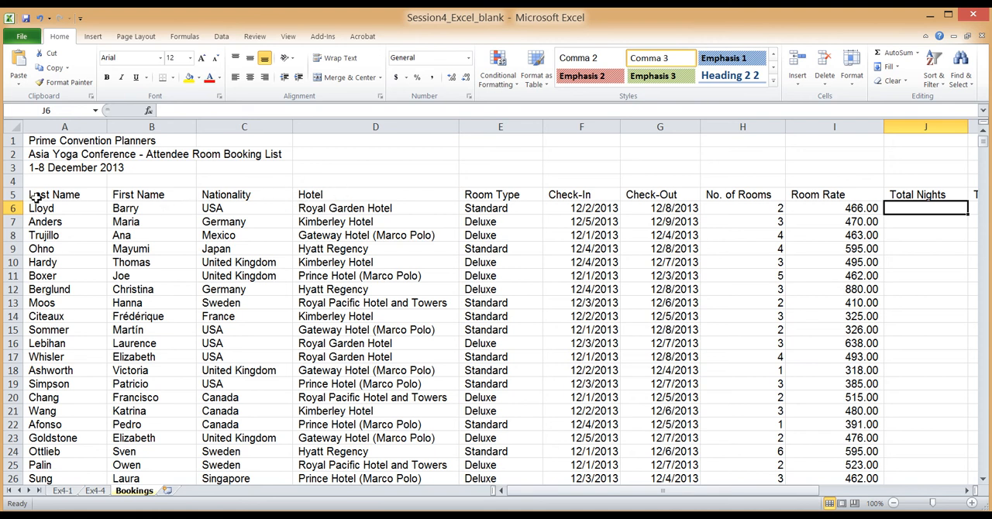
Examine the booking list's columns from Last Name to Airport Transfer, including the empty Total Nights, Total Room Nights and Total Amount columns
left_click(12, 196)
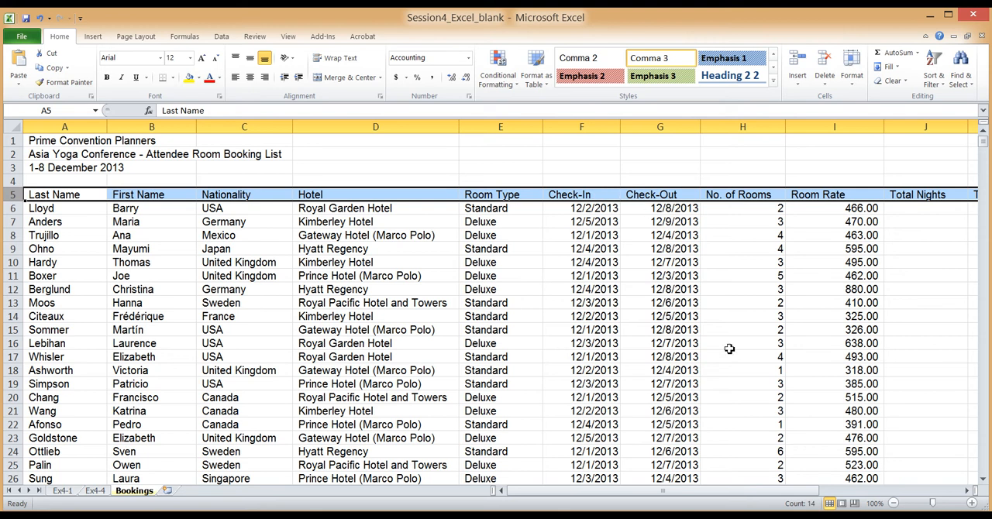
left_click_drag(741, 489, 770, 488)
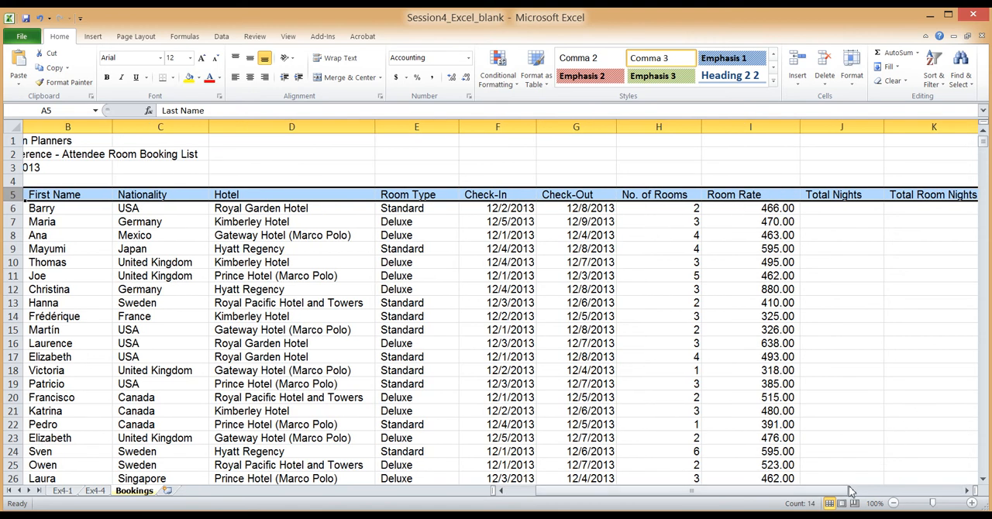
left_click_drag(852, 492, 922, 478)
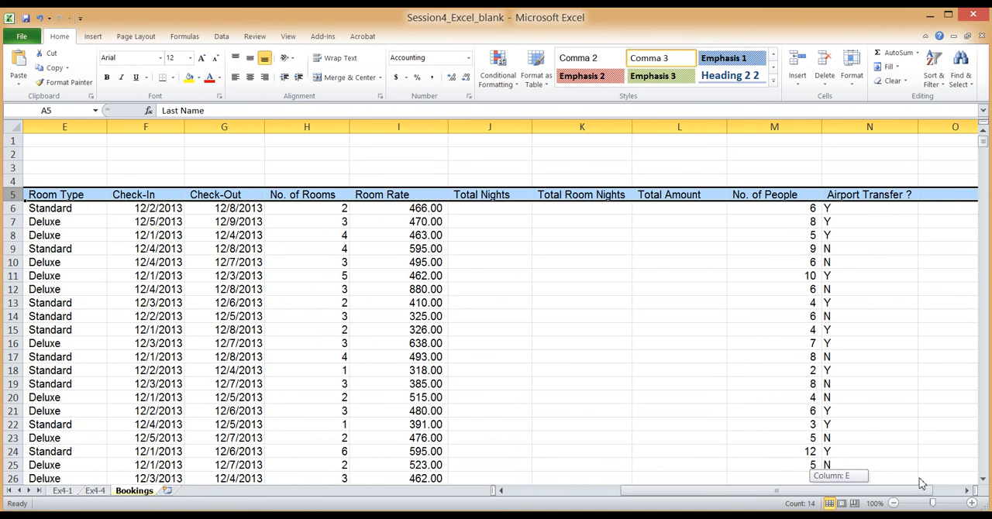
left_click(512, 208)
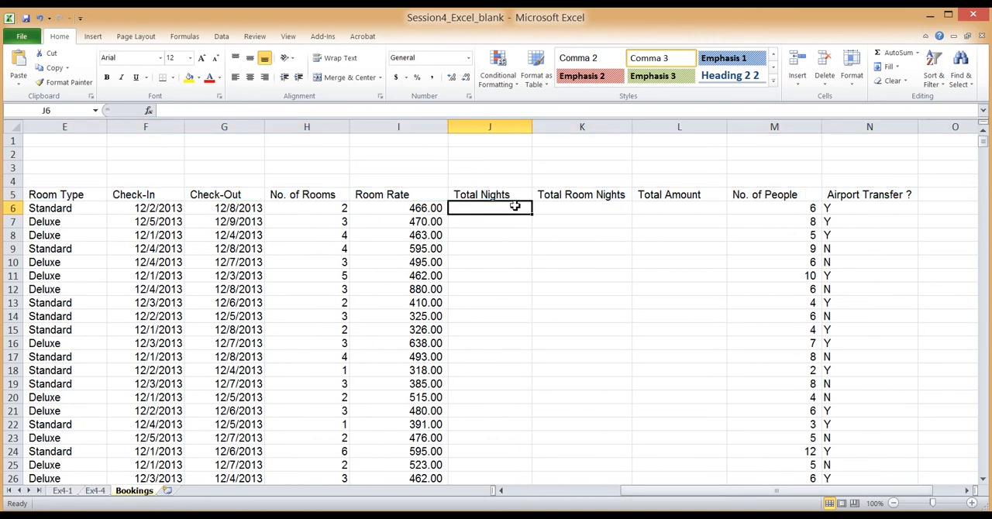
left_click(579, 207)
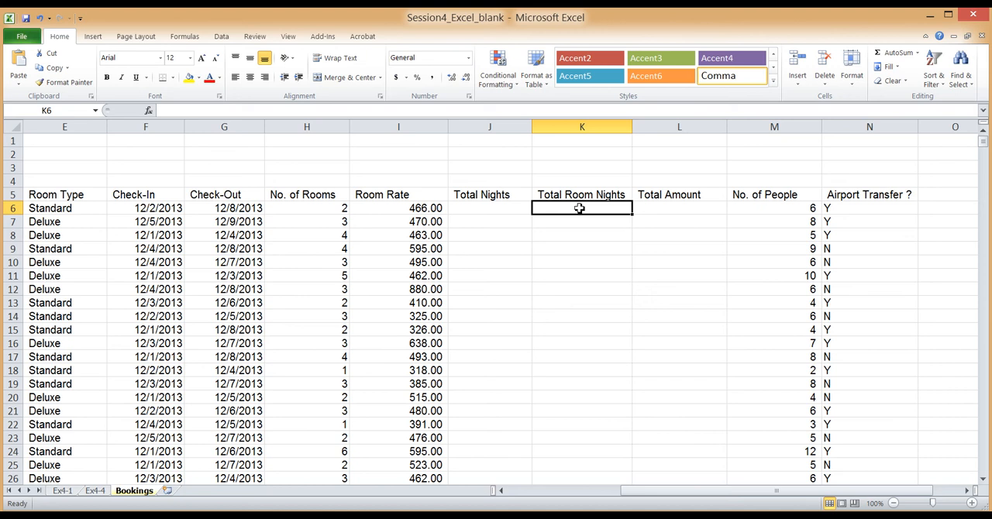
left_click(680, 206)
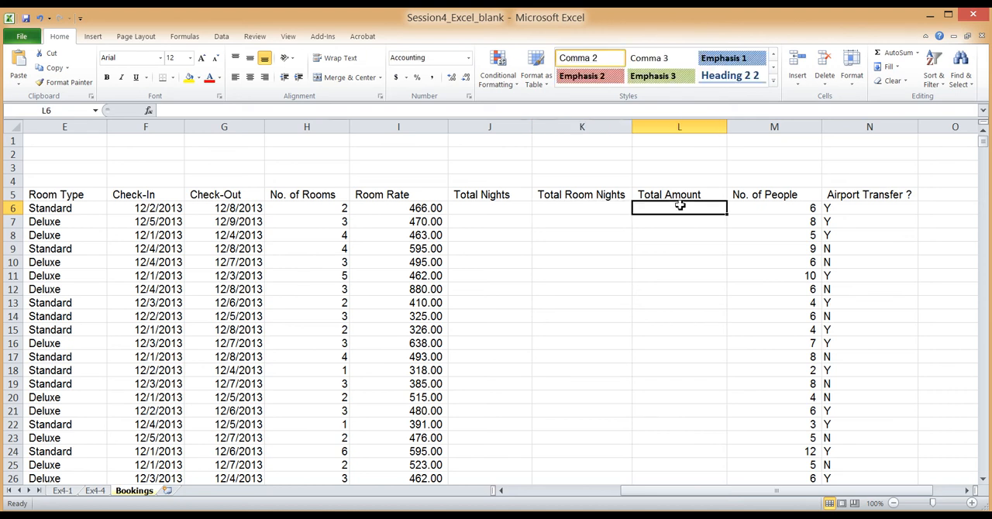
left_click(762, 212)
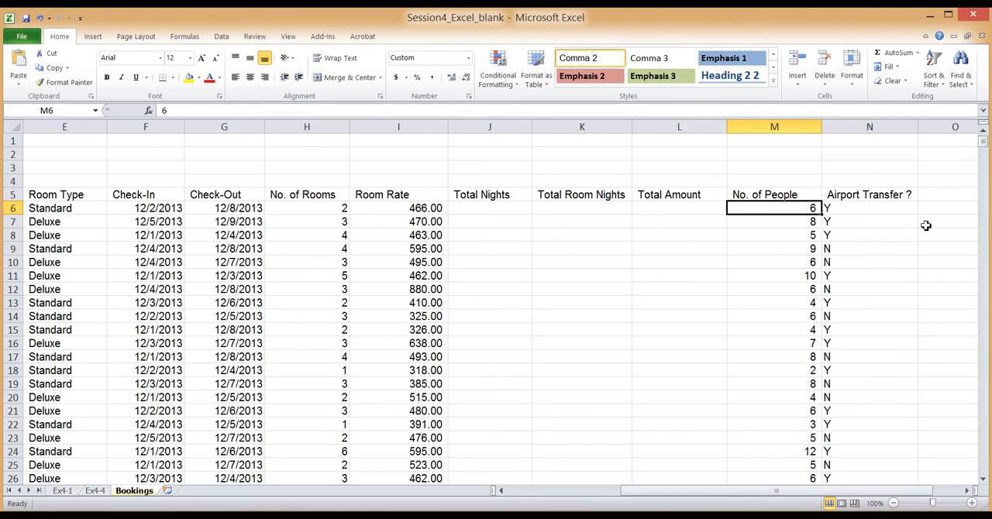
left_click(868, 209)
left_click(785, 207)
left_click(874, 207)
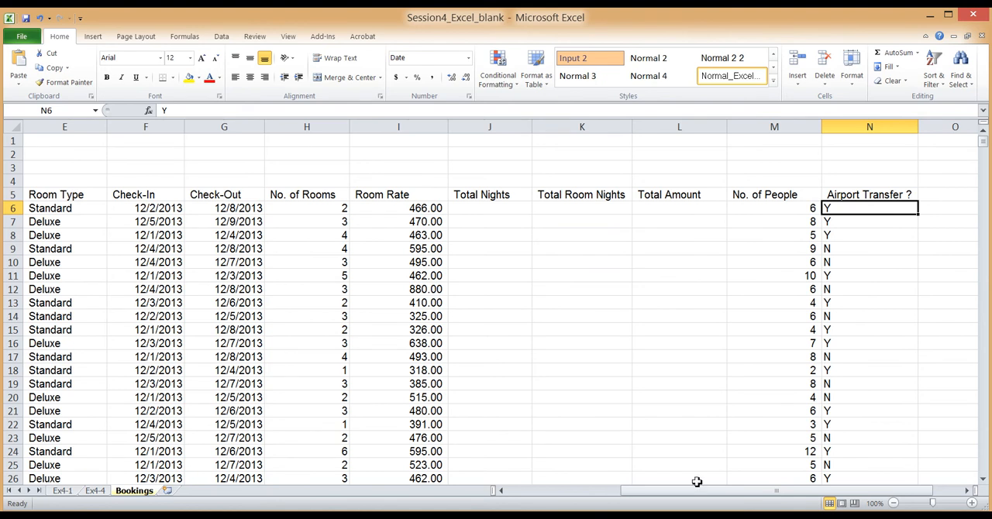
left_click_drag(693, 494, 665, 493)
left_click_drag(676, 209, 838, 207)
left_click(771, 207)
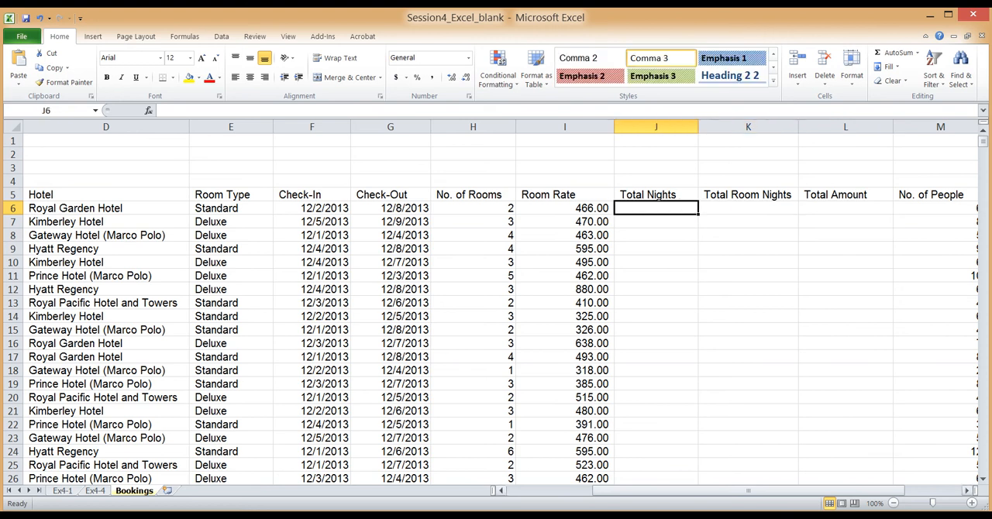
left_click(709, 481)
left_click_drag(718, 496, 633, 494)
left_click(47, 210)
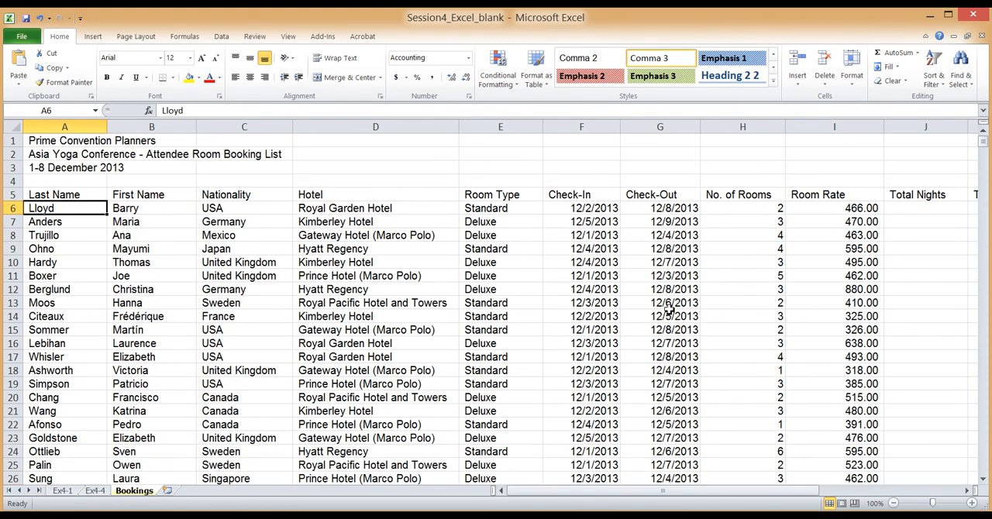
Calculate Total Nights for the first booking in J6 by subtracting Check-In from Check-Out with =G6-F6
left_click_drag(718, 496, 726, 496)
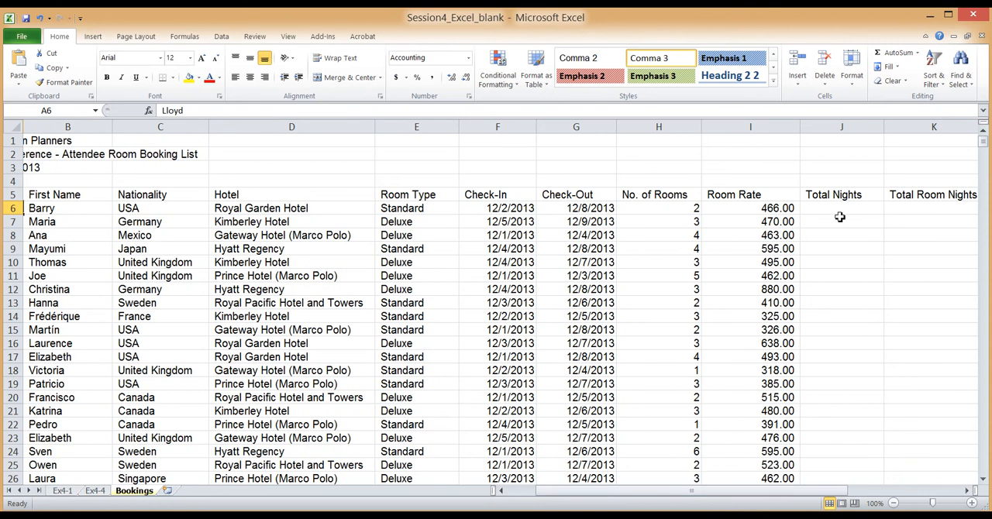
left_click(842, 210)
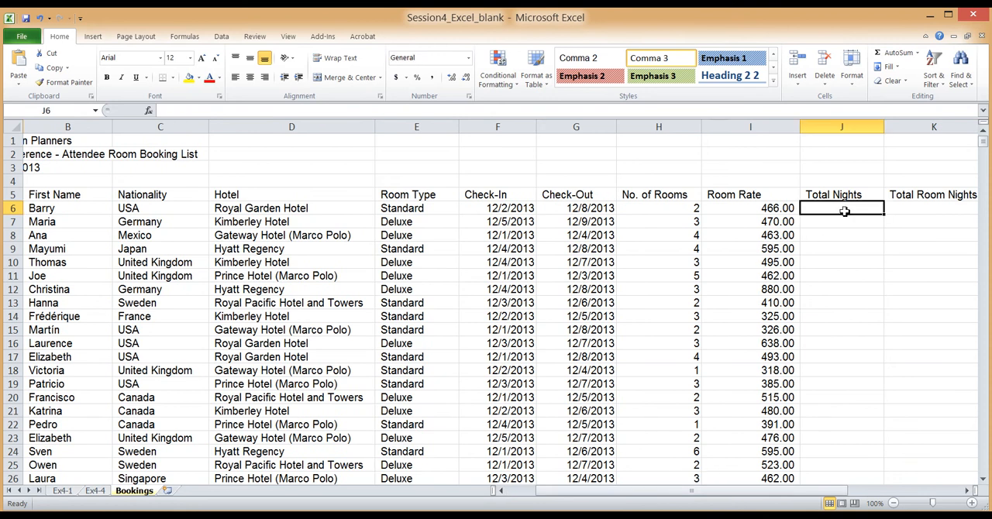
type("=")
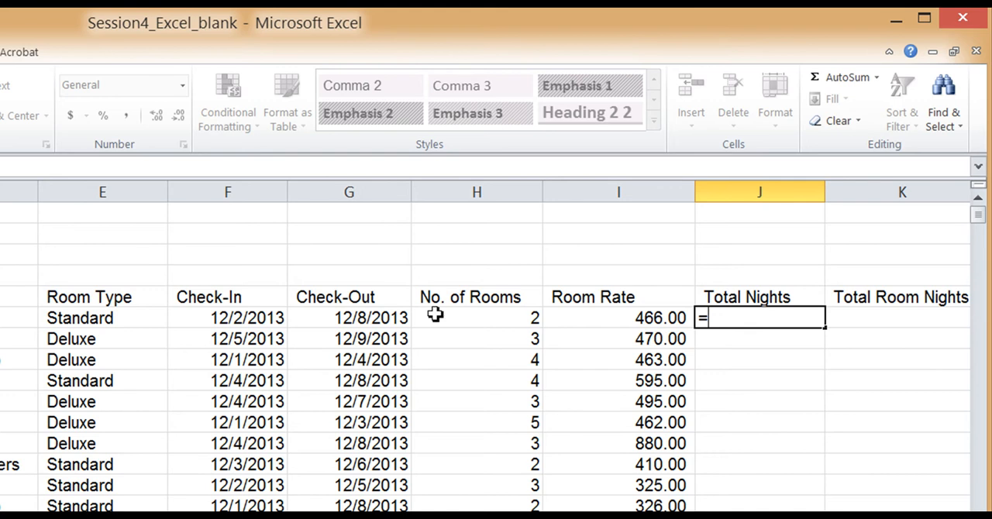
left_click(366, 320)
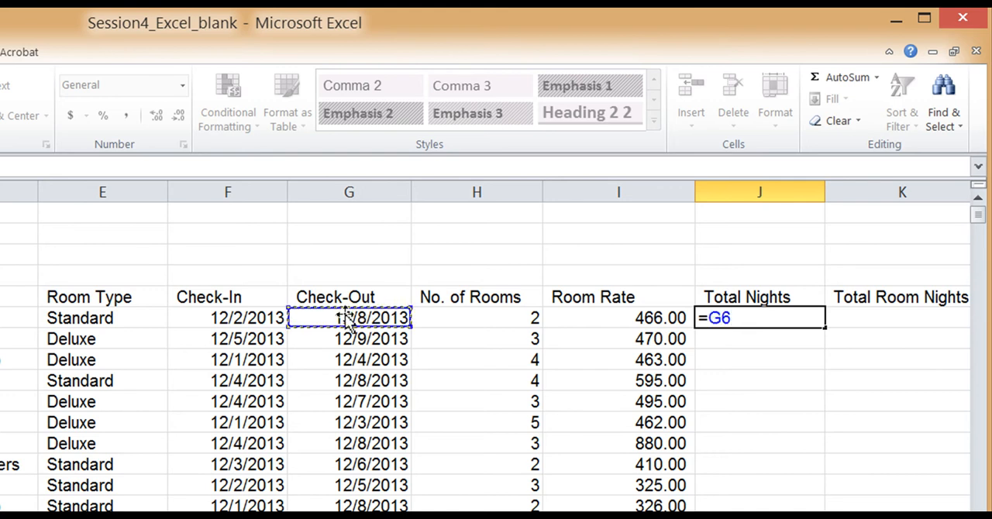
type("-")
left_click(266, 318)
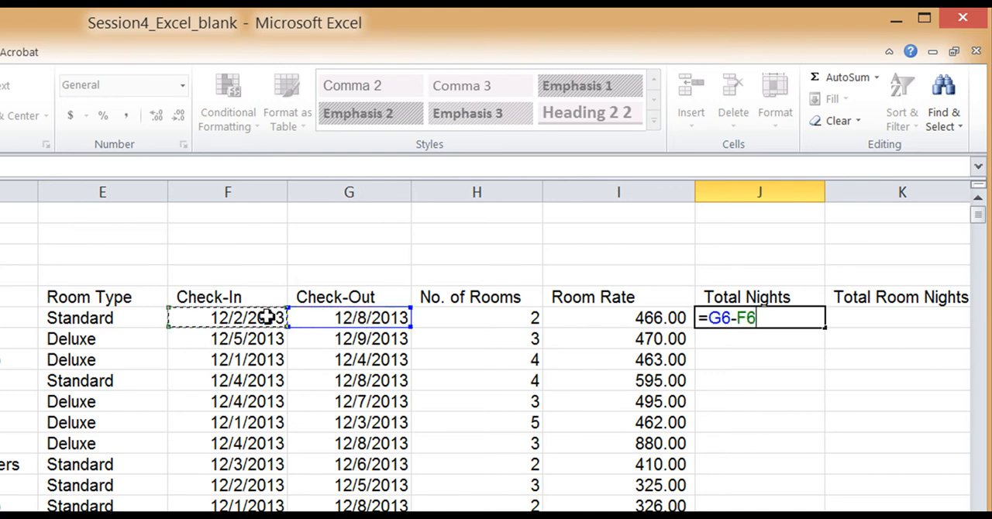
key("Return")
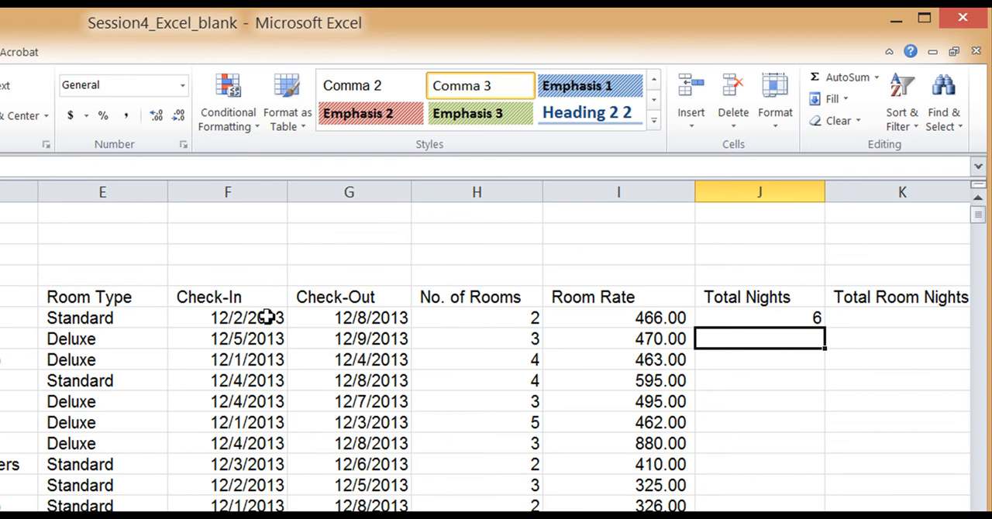
key("Up")
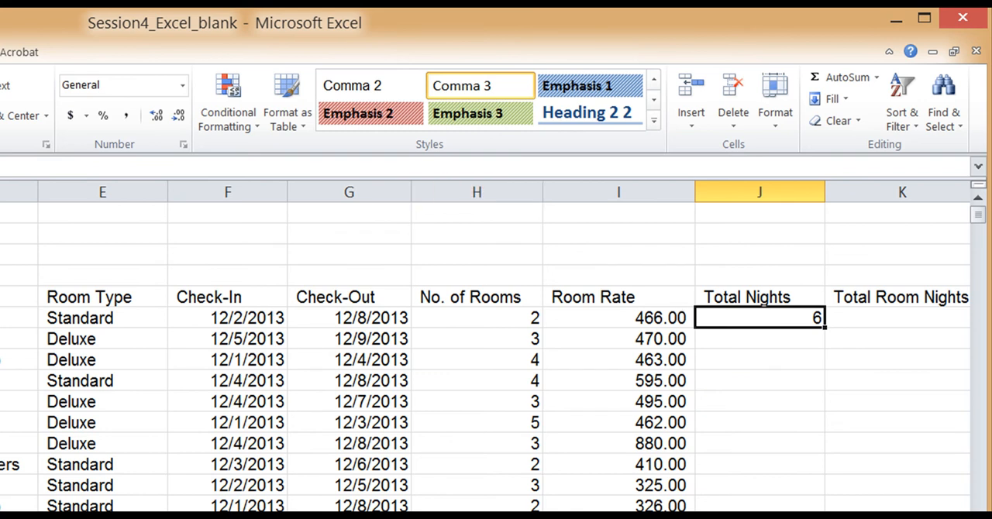
scroll(496, 349, "right", 2)
double_click(495, 324)
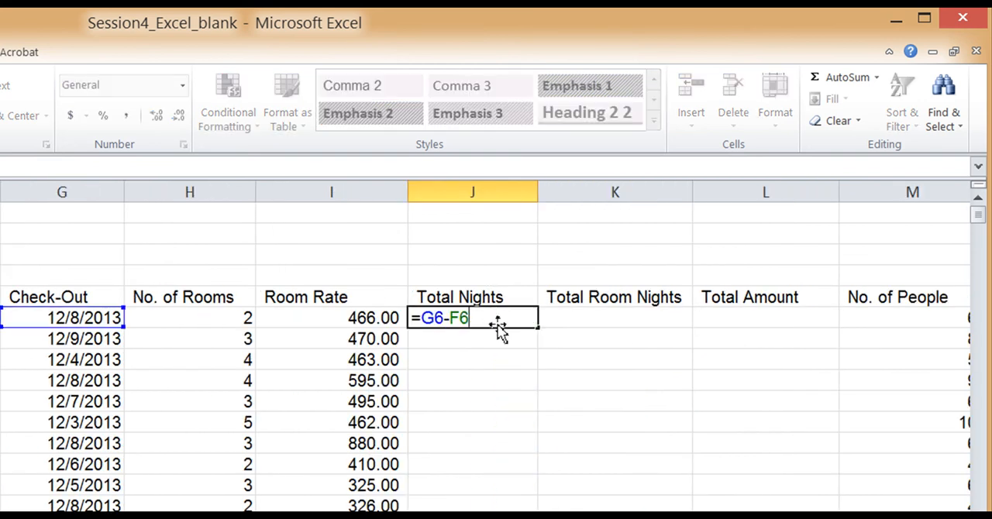
key("Return")
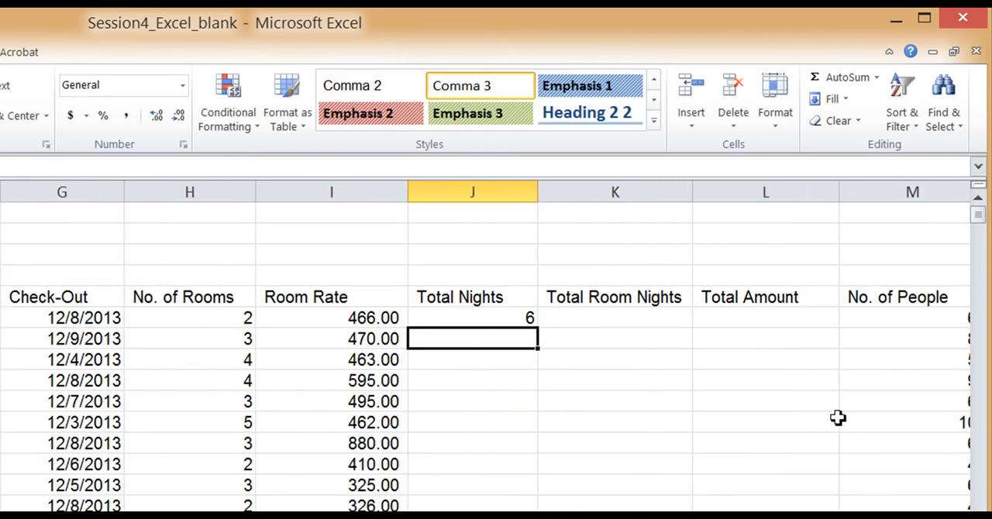
Calculate Total Room Nights for the first booking in K6 by multiplying Total Nights by No. of Rooms with =J6*H6
left_click(646, 317)
type("=")
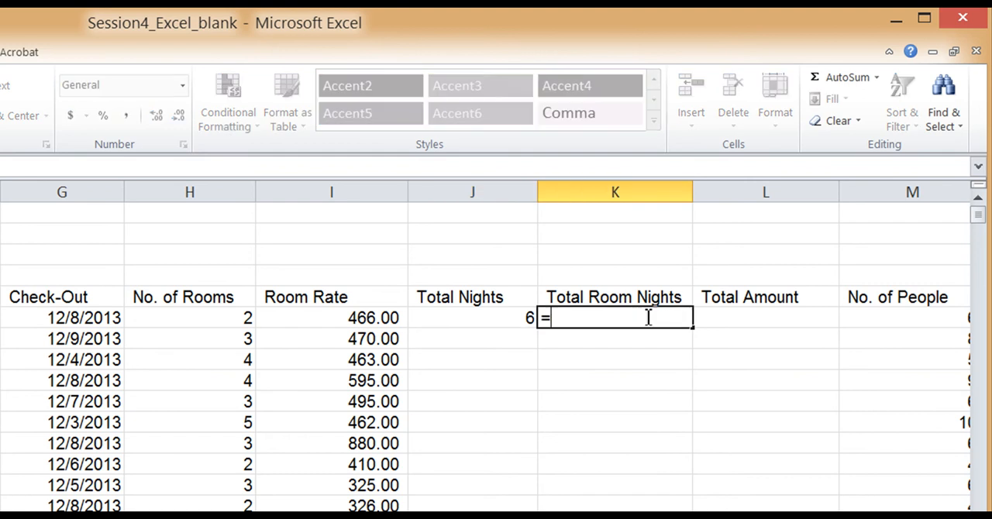
left_click(491, 319)
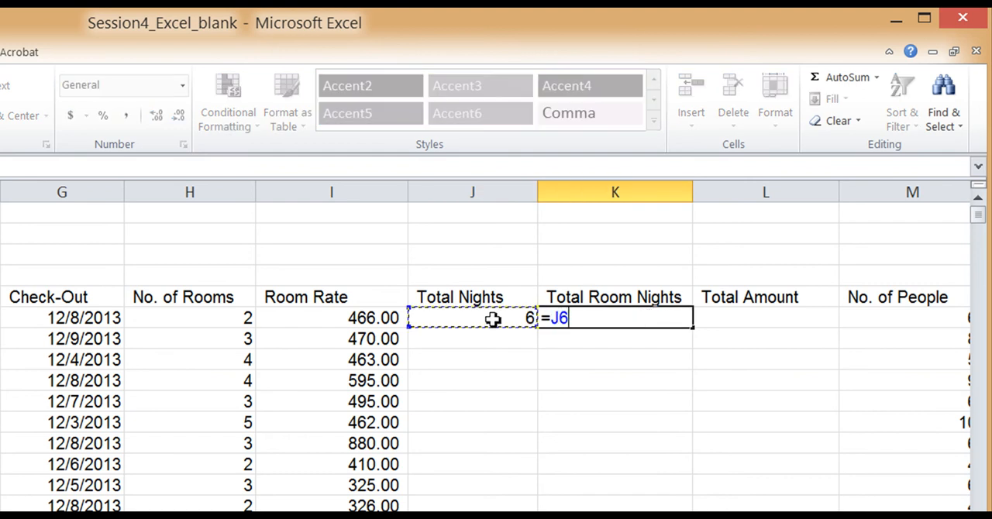
type("*")
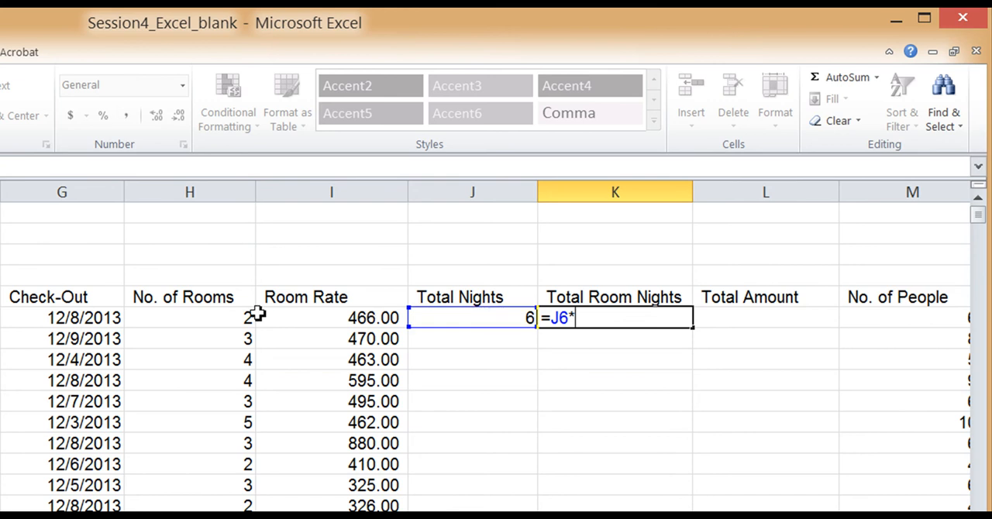
left_click(218, 318)
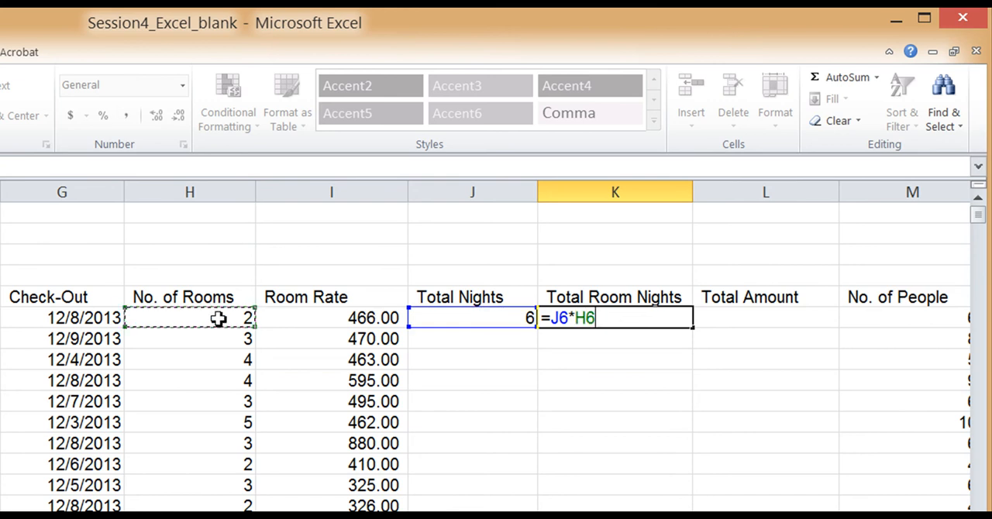
key("Return")
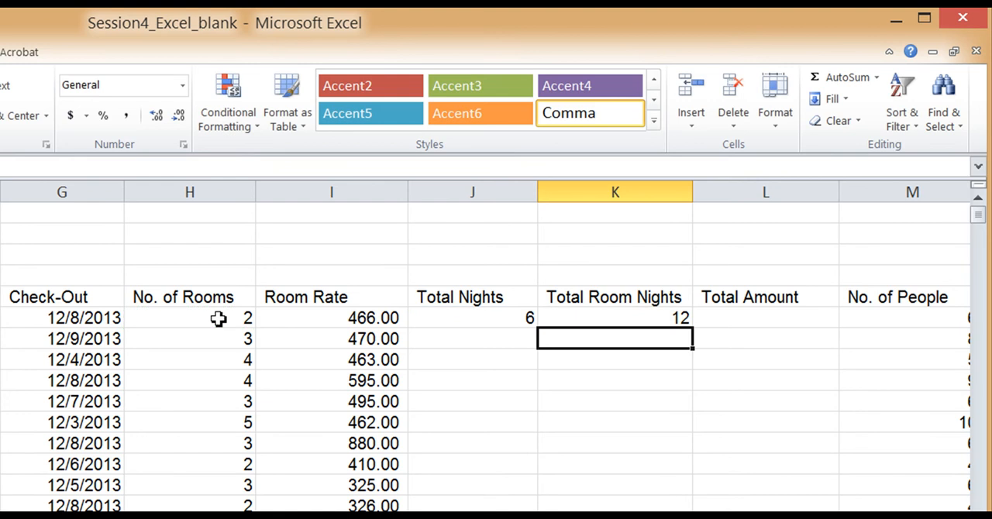
Calculate Total Amount for the first booking in L6 by multiplying Room Rate by Total Room Nights with =I6*K6
left_click(771, 320)
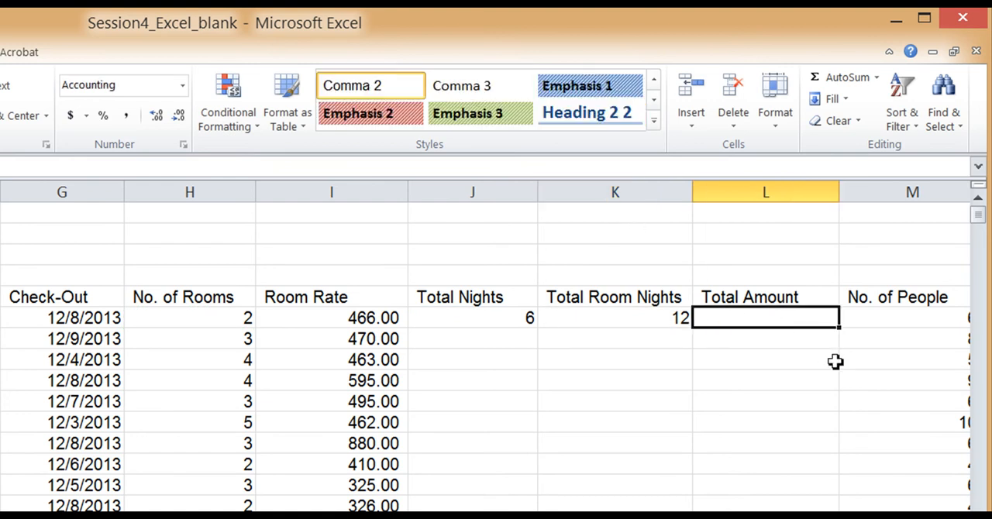
type("=")
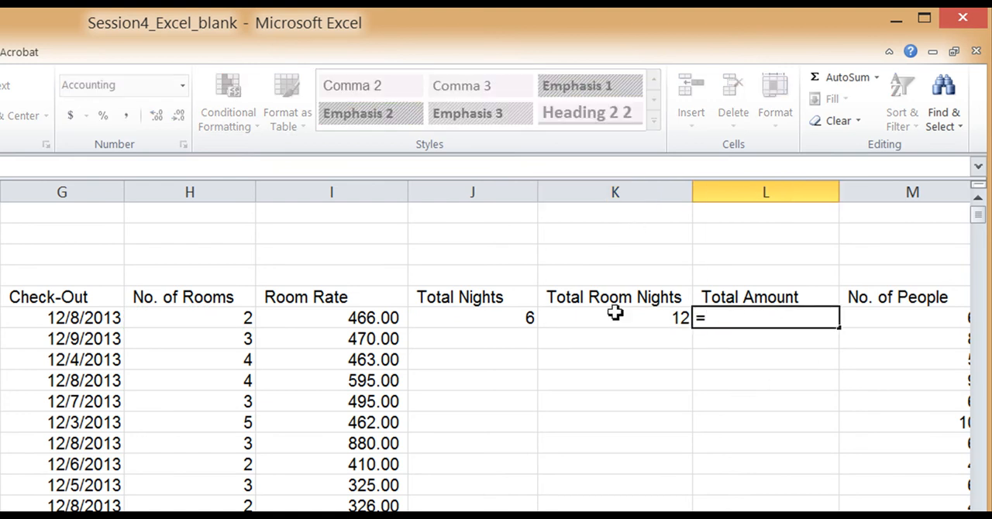
left_click(373, 319)
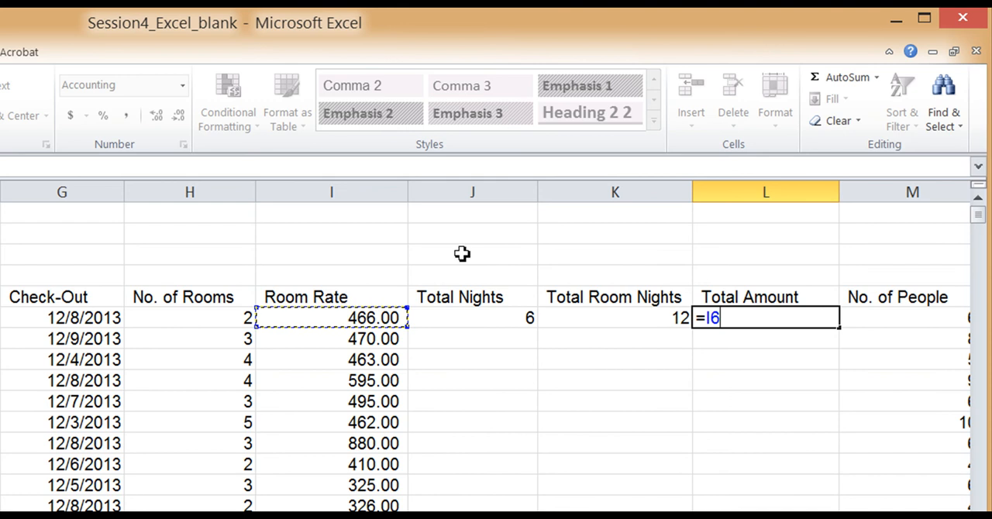
type("*")
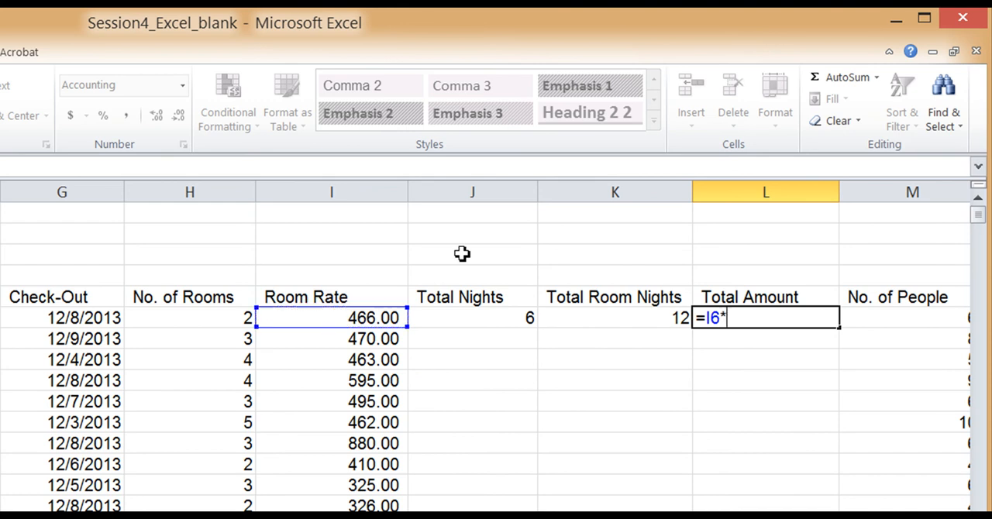
left_click(605, 318)
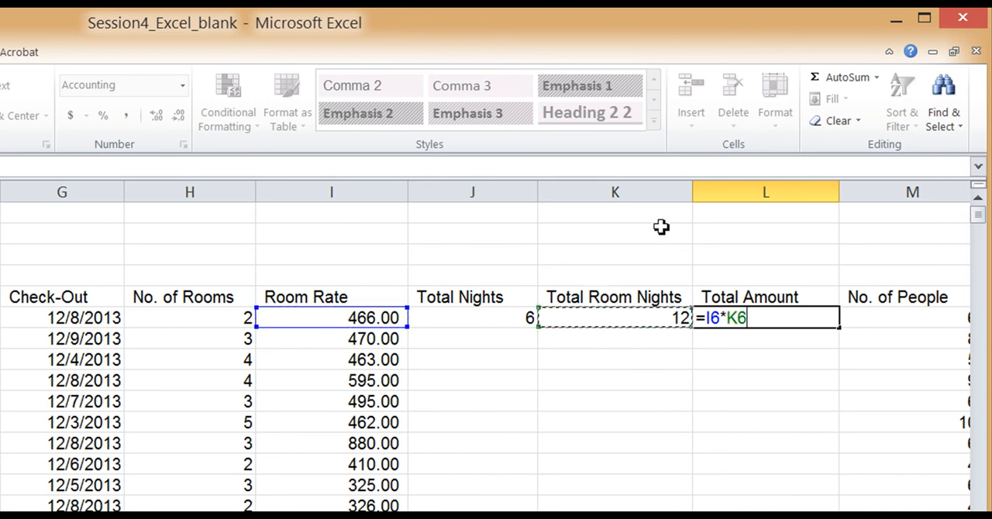
key("Return")
Review the formulas behind Total Amount, Total Room Nights and Total Nights in row 6 without changing them
double_click(784, 317)
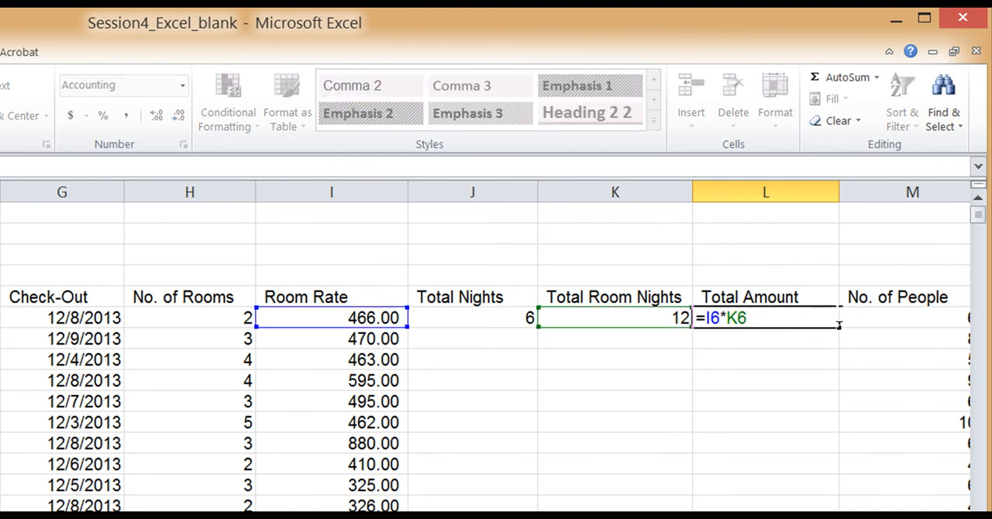
key("Return")
double_click(613, 319)
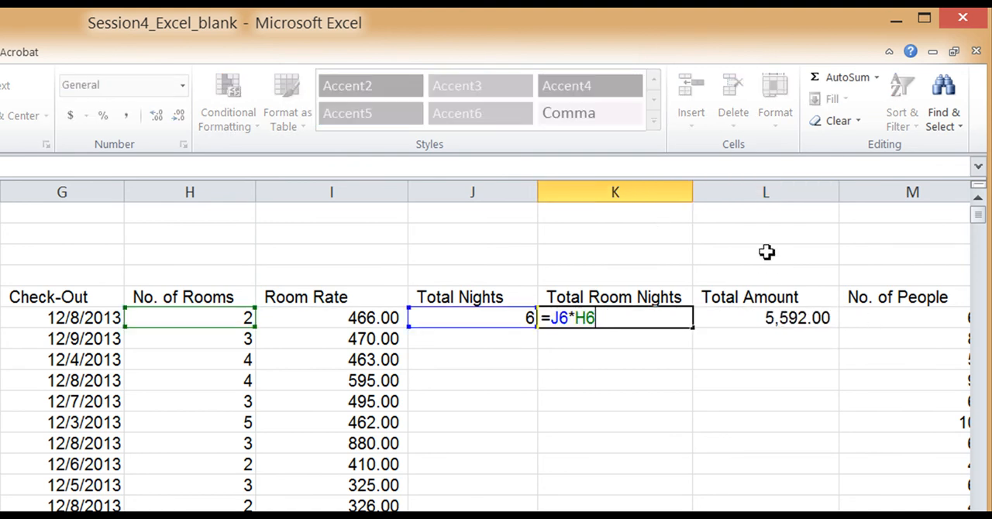
key("Return")
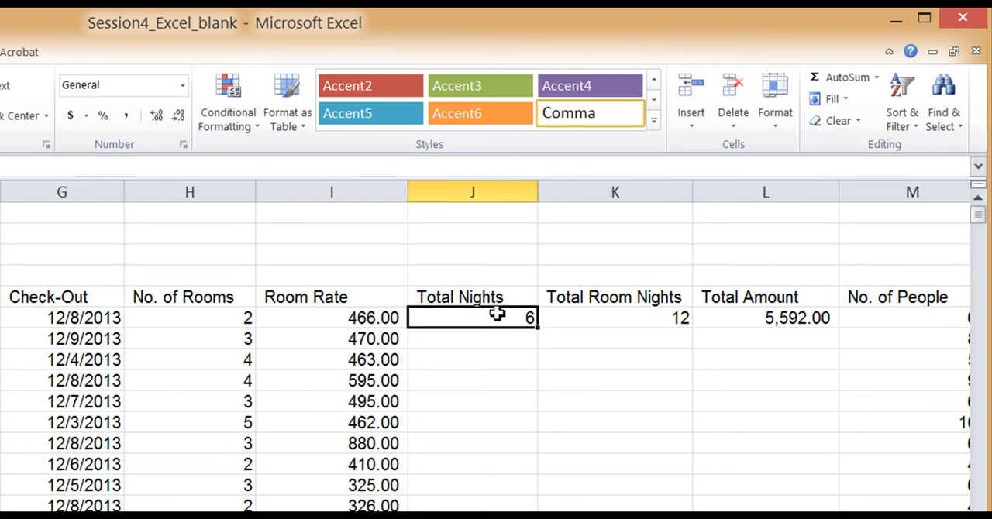
double_click(498, 314)
key("Return")
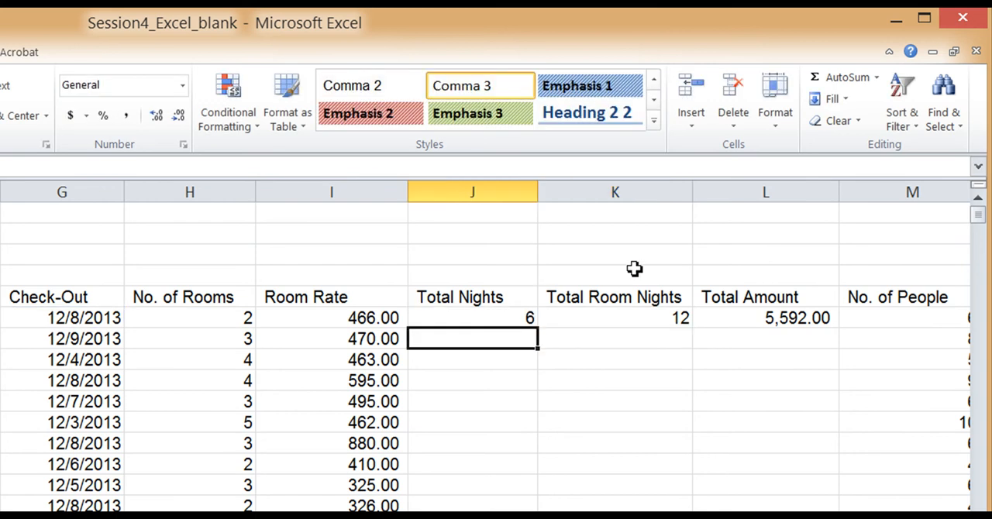
Fill the Total Nights, Total Room Nights and Total Amount formulas in J6:L6 down through row 38
left_click_drag(497, 318, 743, 310)
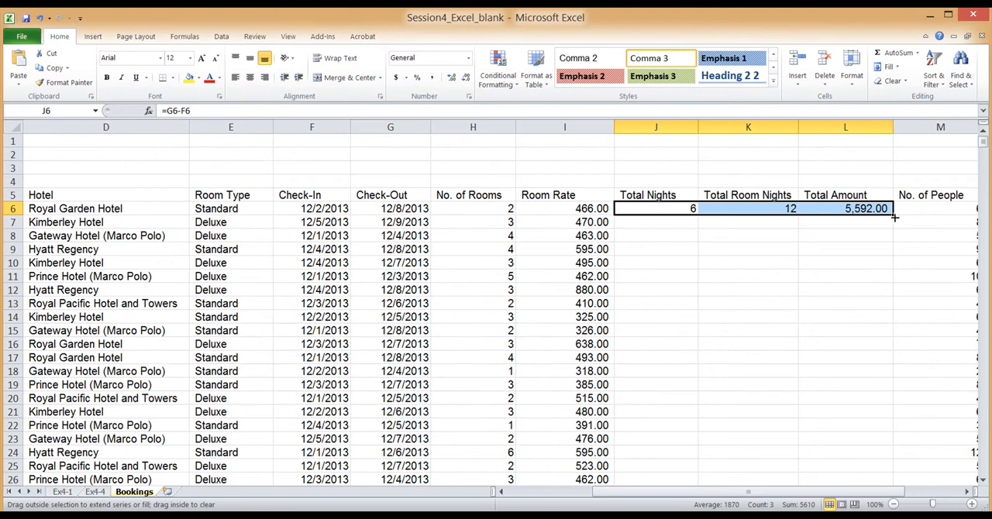
left_click_drag(842, 333, 824, 479)
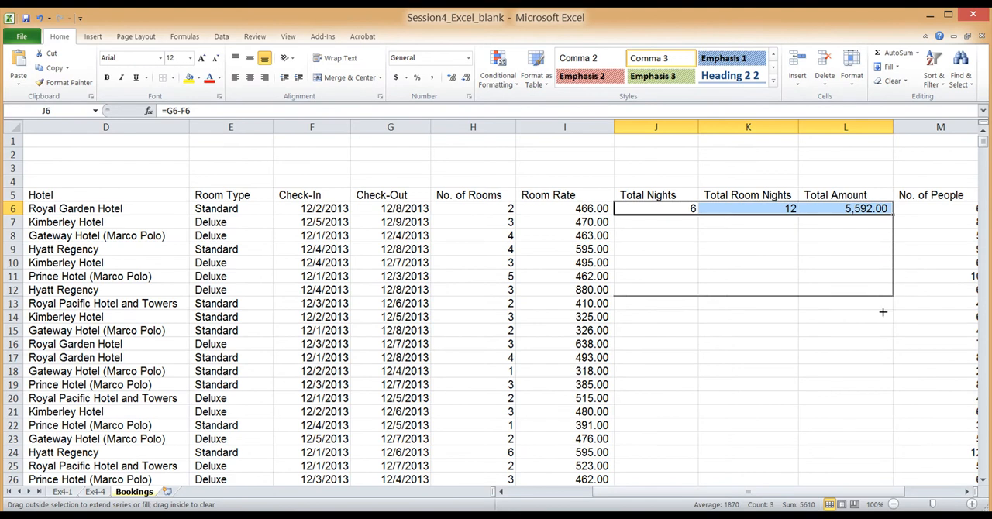
left_click_drag(883, 311, 899, 477)
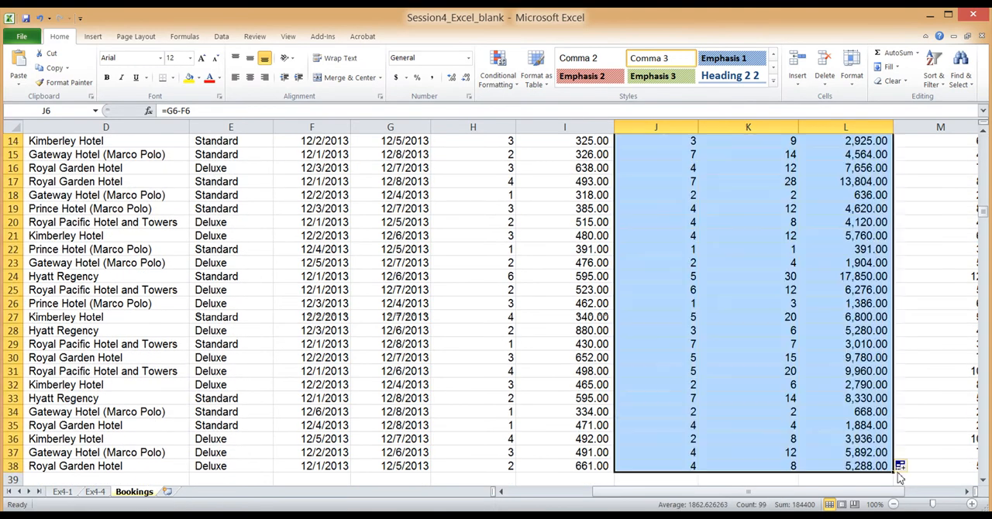
left_click_drag(985, 215, 983, 155)
left_click(872, 181)
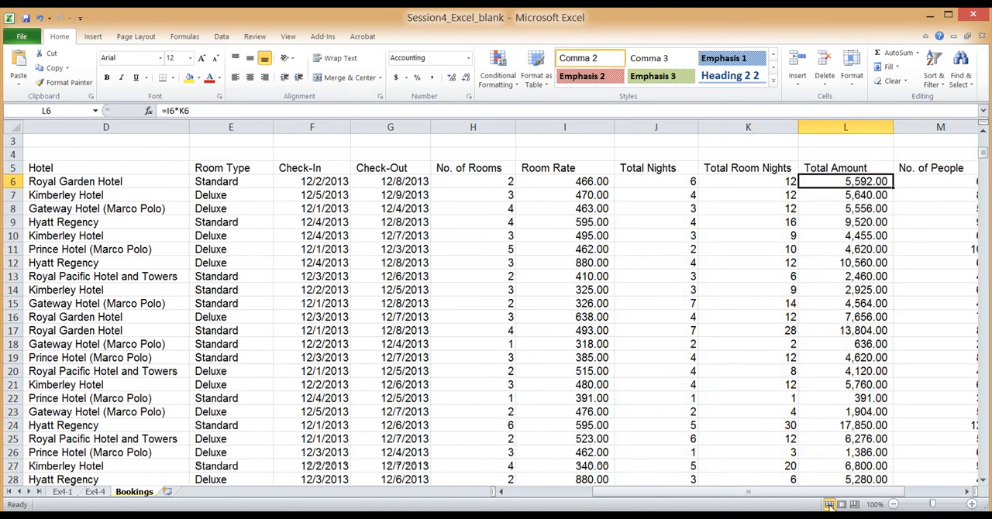
left_click_drag(828, 491, 744, 492)
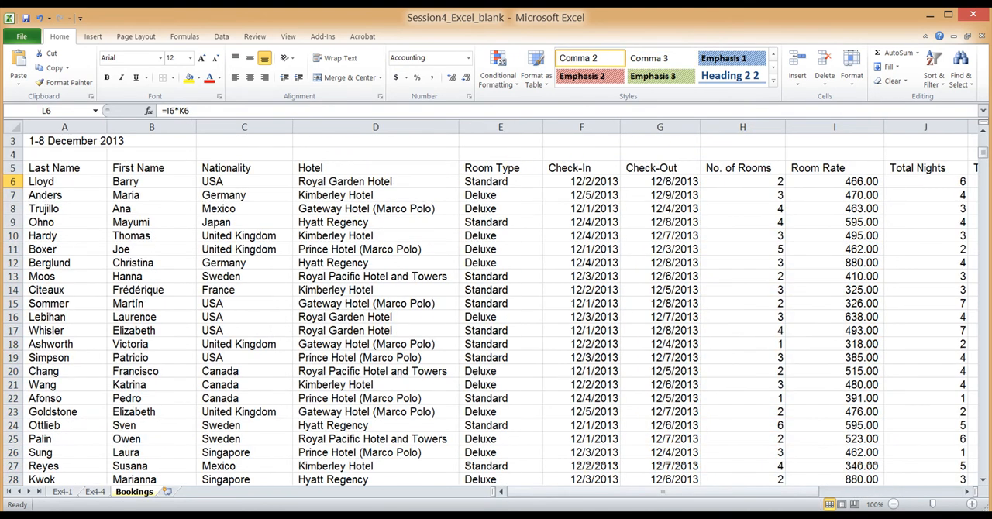
On the Ex4-1 sheet, examine the first No. of Bookings, Total Room Nights and Total Room Revenue cells, B6 to D6
left_click(70, 495)
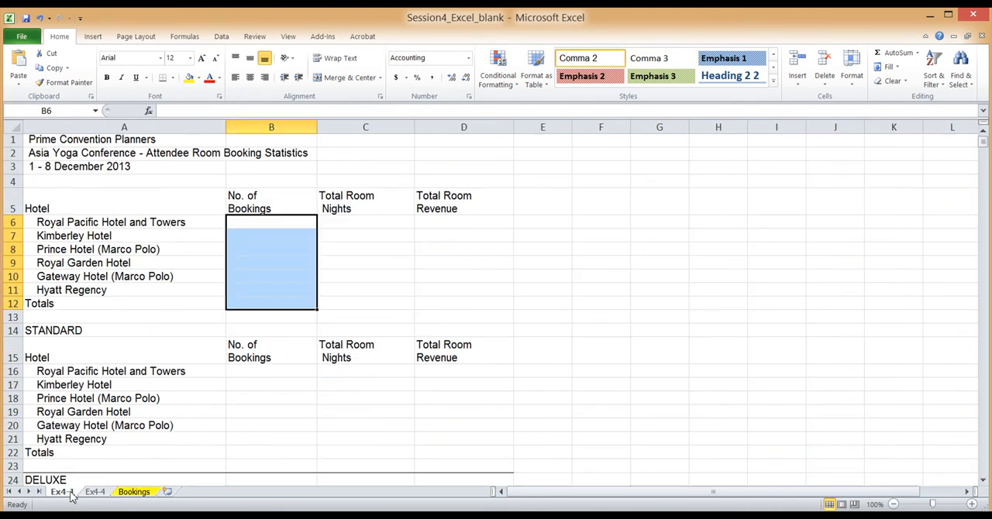
left_click(266, 221)
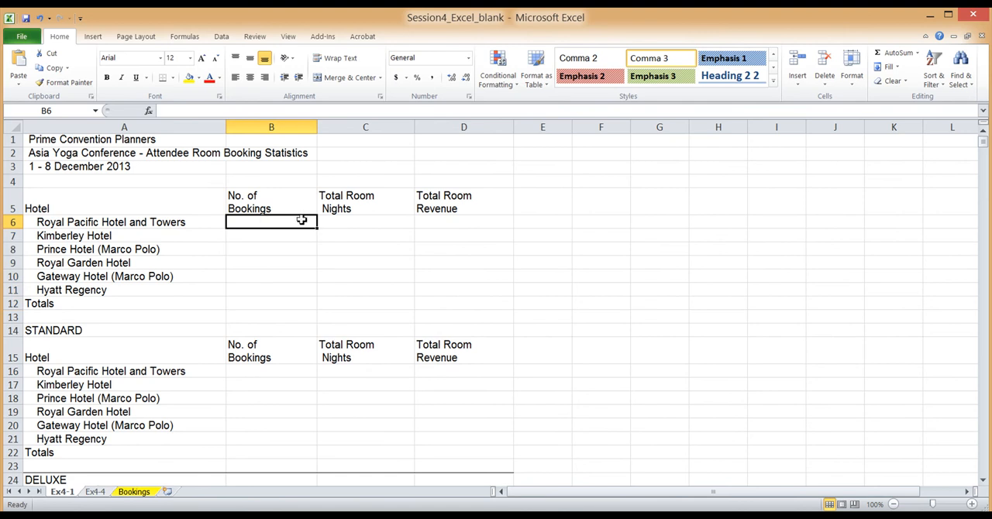
left_click(376, 222)
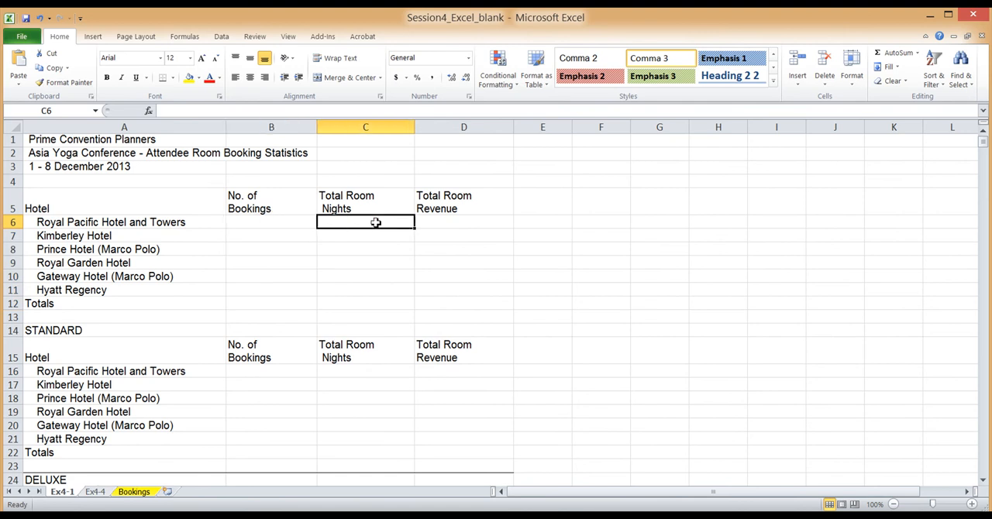
left_click(459, 222)
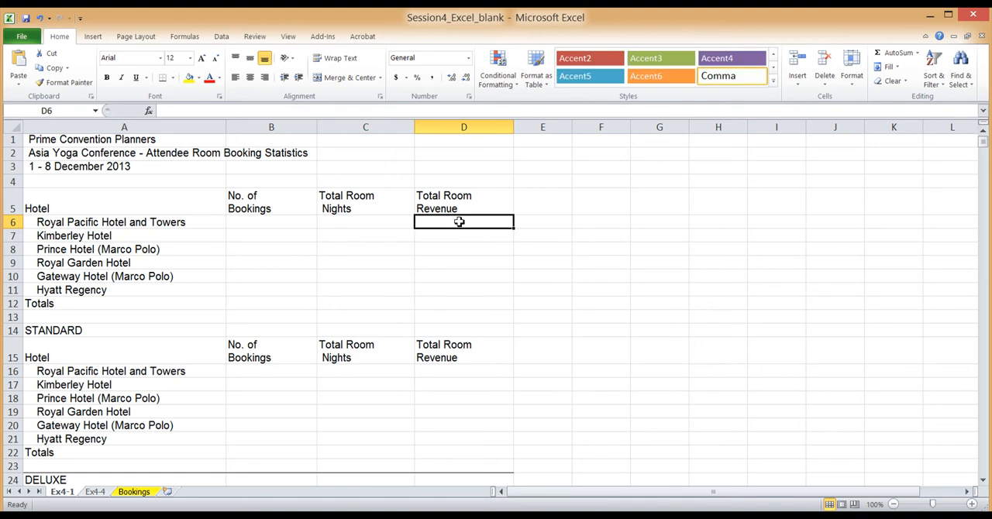
left_click(269, 217)
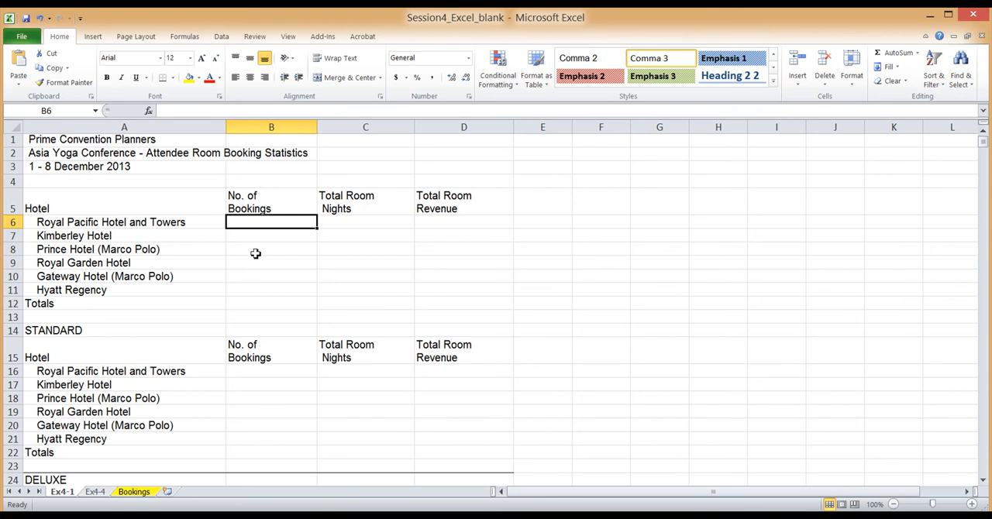
On the Bookings sheet, mark the Hotel entries D6:D38 to identify the range for counting bookings
left_click(135, 493)
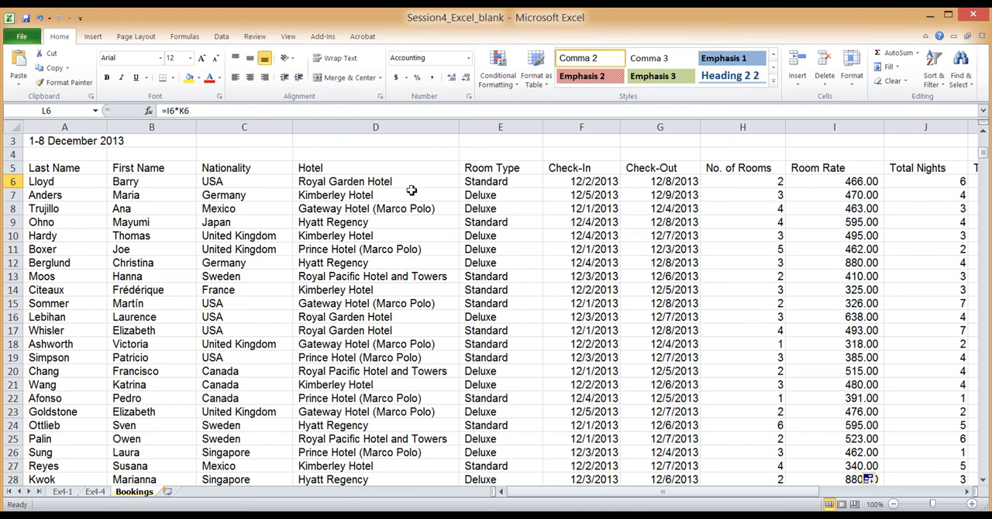
left_click_drag(412, 182, 408, 427)
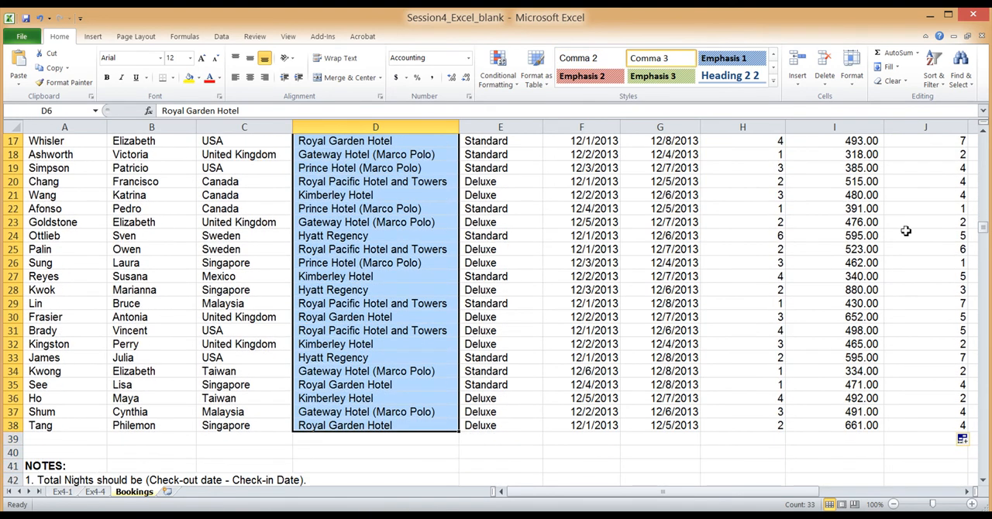
left_click_drag(983, 227, 986, 154)
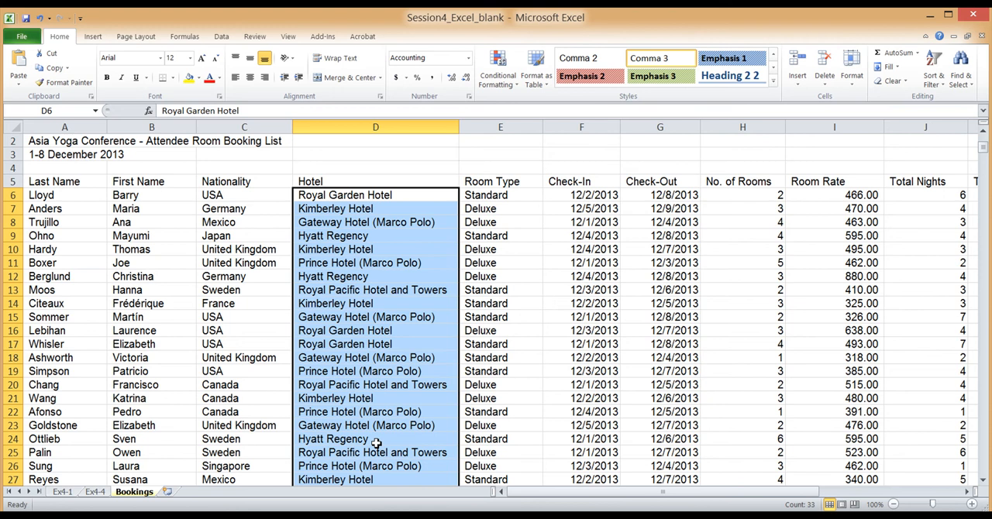
In B6 of the Ex4-1 sheet, begin a COUNTIF formula with the range Bookings!D6:D38
left_click(65, 492)
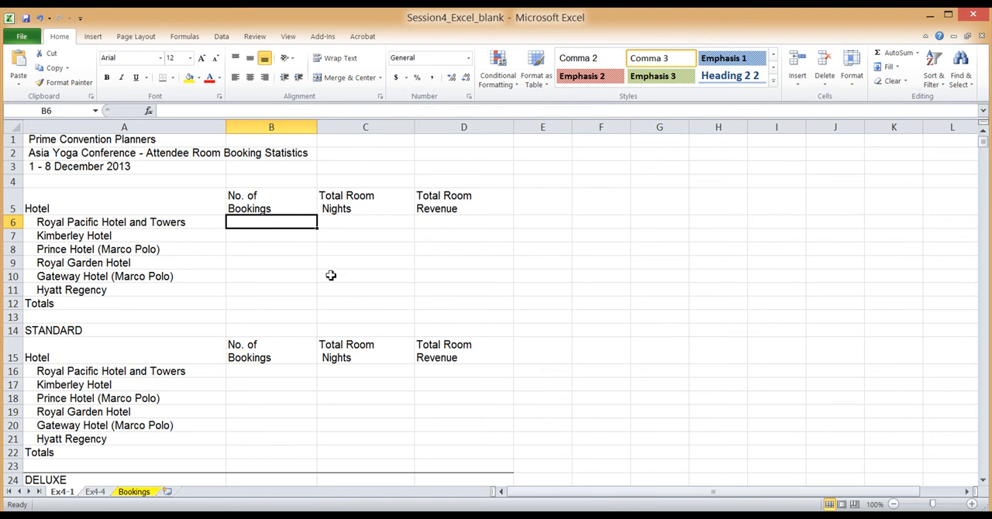
type("=")
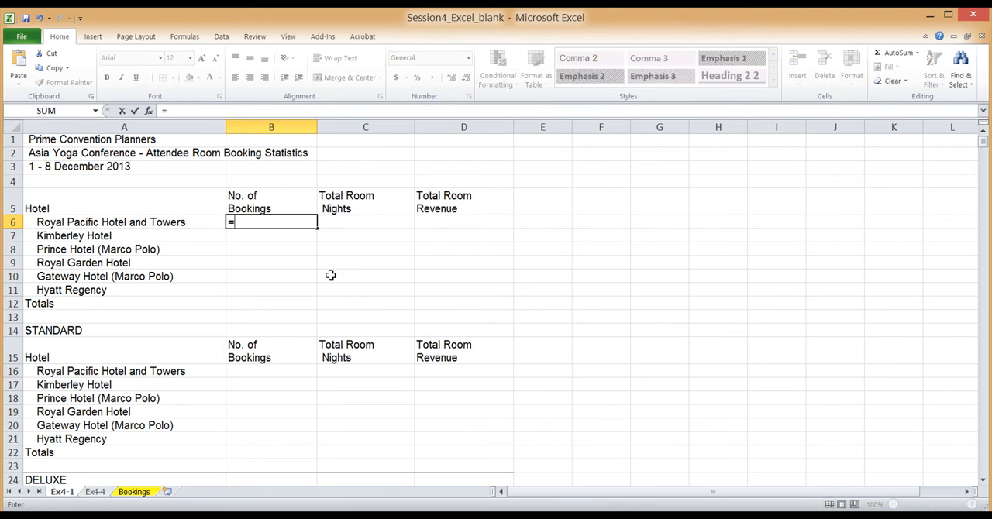
type("C")
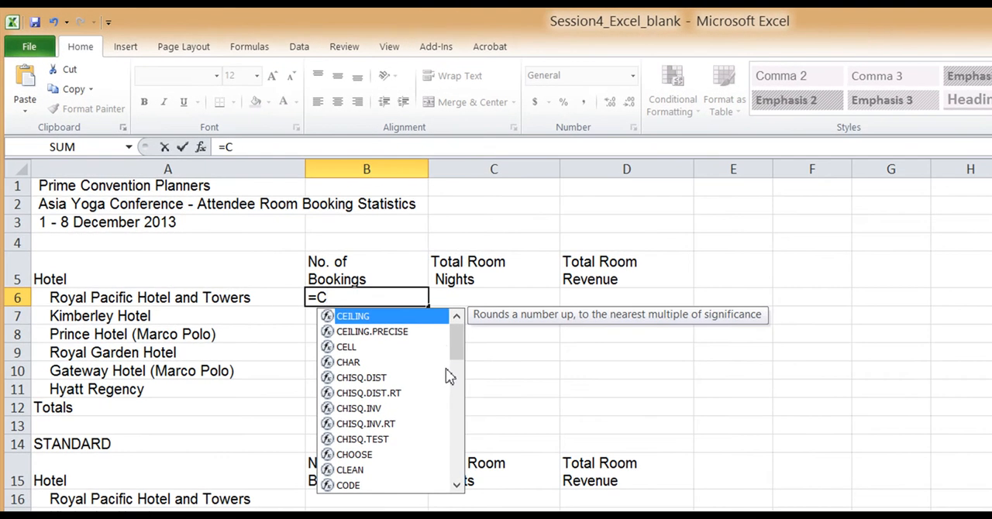
left_click_drag(457, 345, 455, 416)
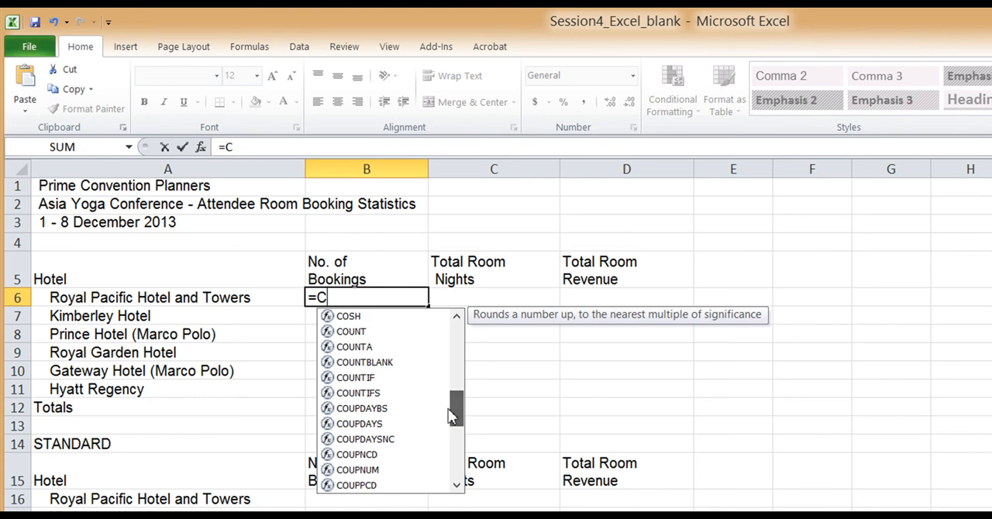
double_click(350, 379)
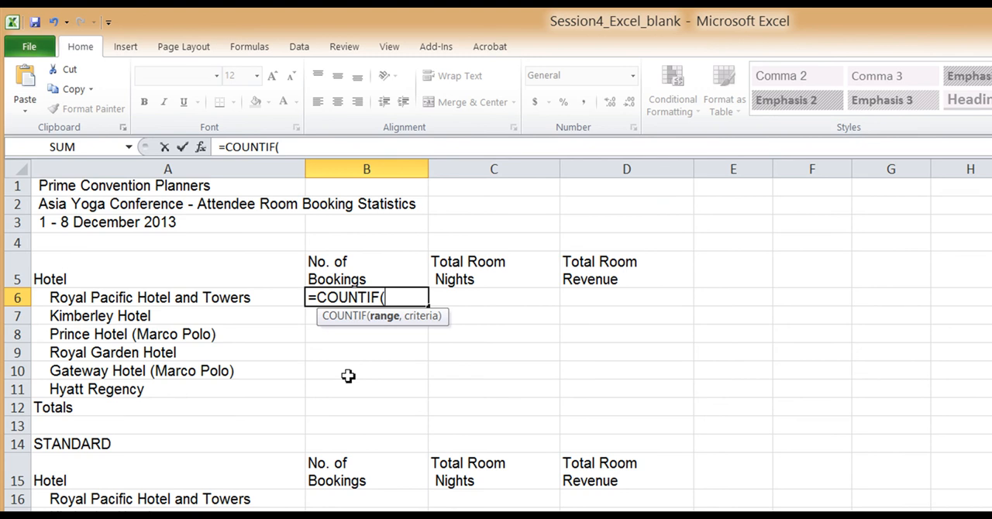
type("Bookings")
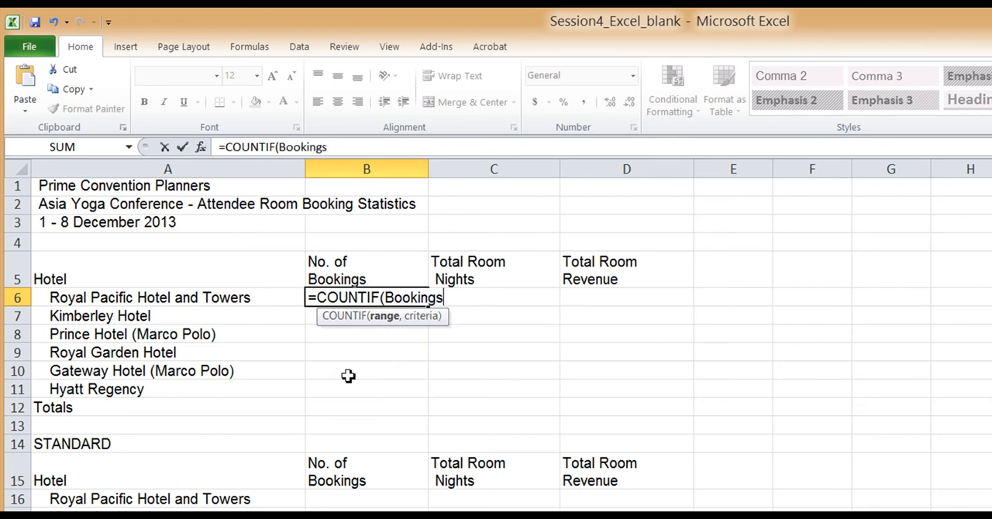
type("!D6:D38")
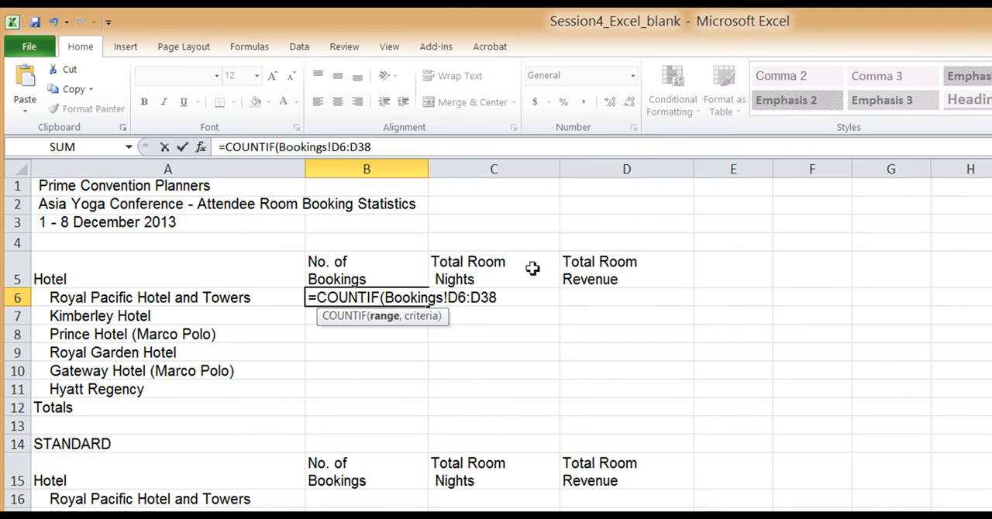
Make the row references of the COUNTIF range absolute as Bookings!D$6:D$38
type("$")
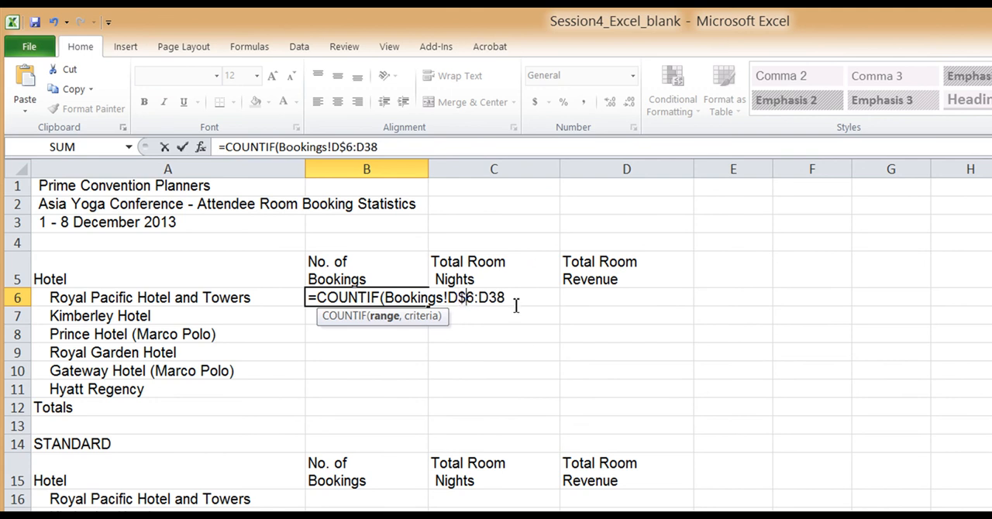
left_click(490, 298)
type("$38")
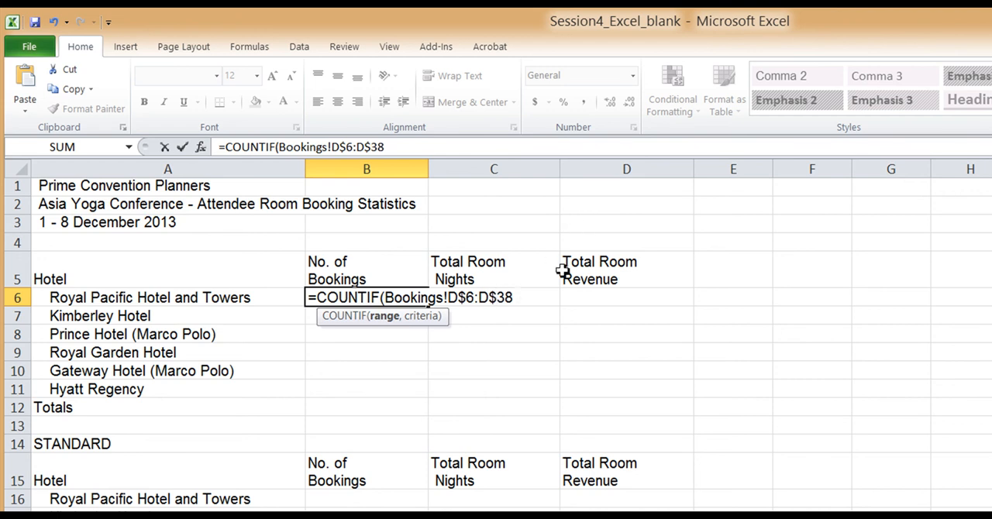
type(",")
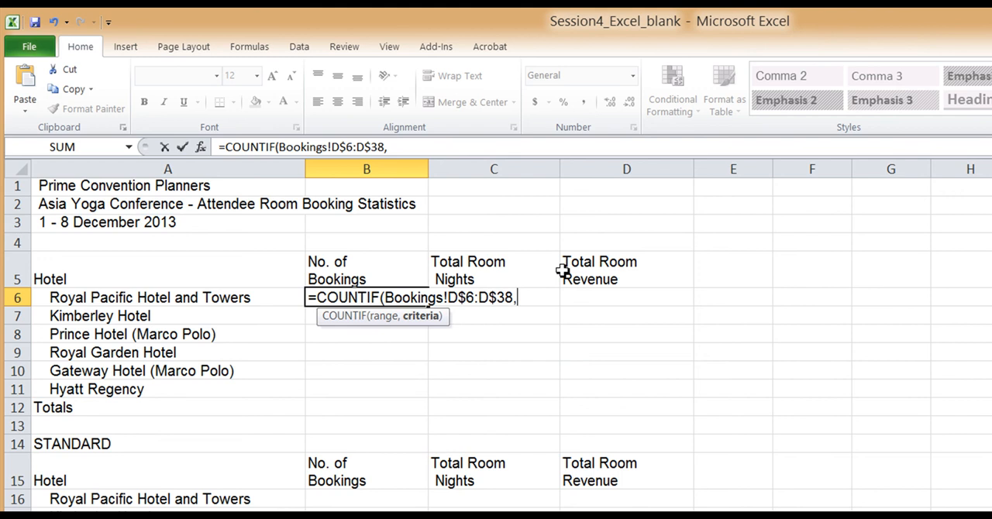
Complete the COUNTIF formula in B6 with the criterion "=Royal Pacific Hotel and Towers"
type("\"=Royal Pa")
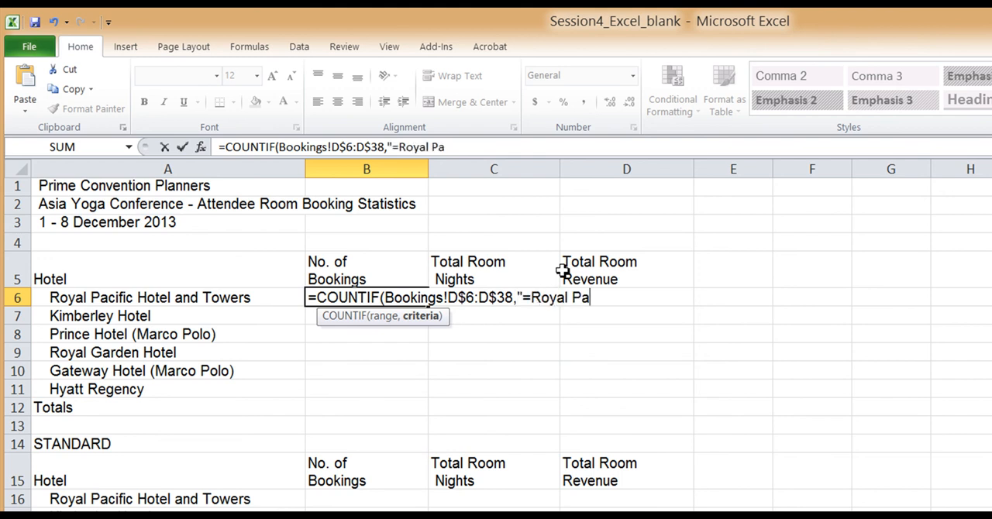
type("cific Hotel and tower")
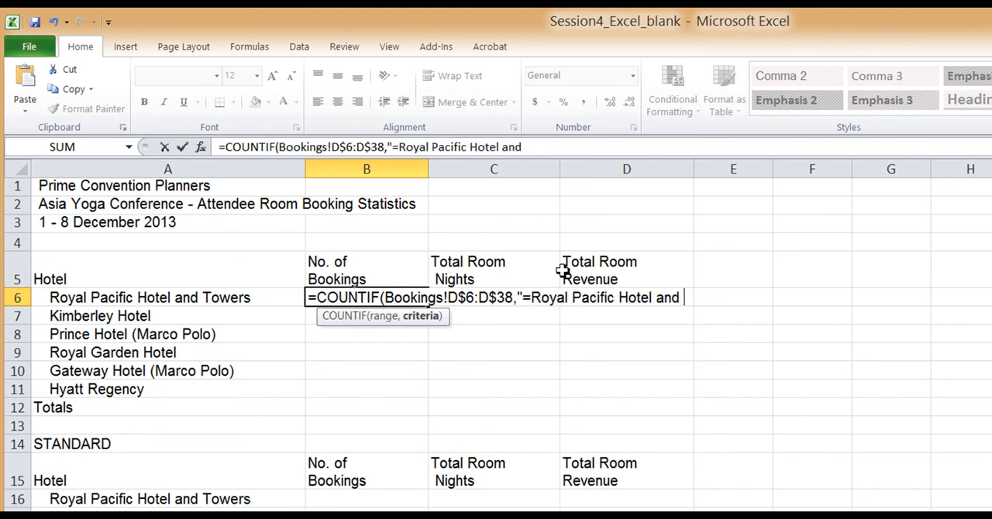
key("BackSpace")
key("BackSpace")
key("BackSpace")
key("BackSpace")
key("BackSpace")
type("Towers\")")
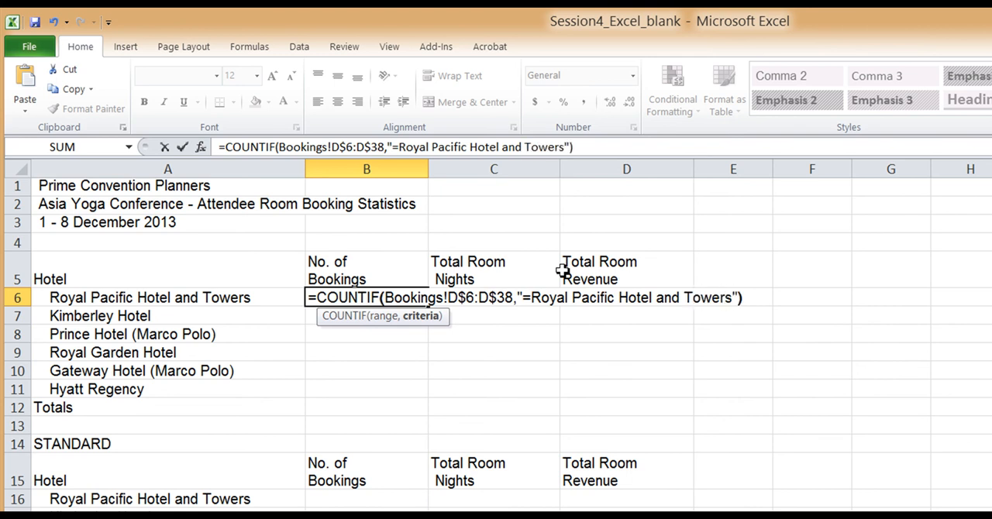
key("Return")
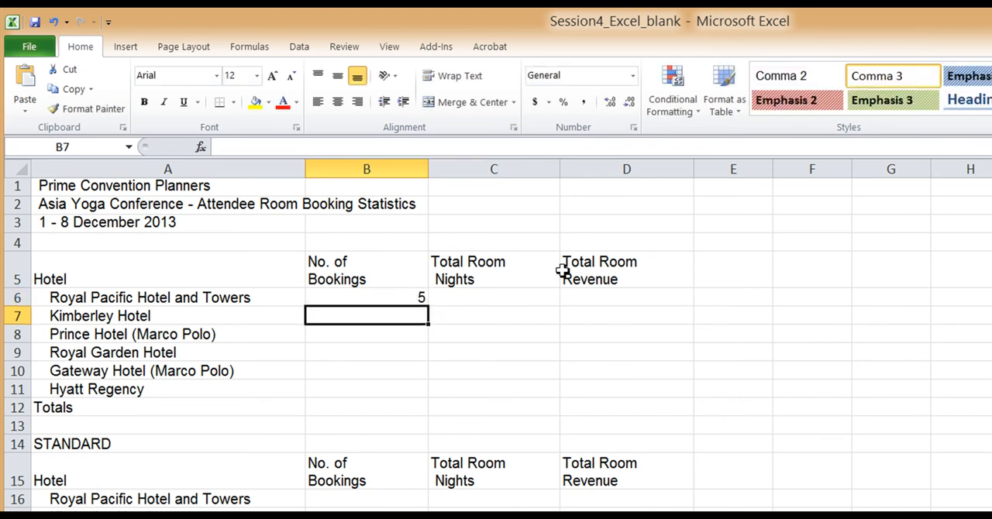
Replace the hotel name criterion in B6 with a reference to A6, and fill the formula down to B11
double_click(397, 298)
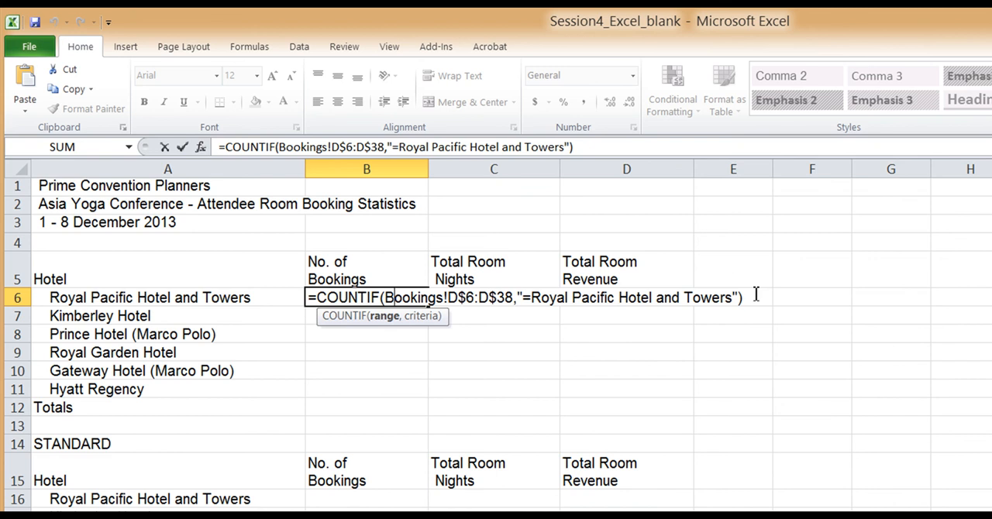
left_click(551, 298)
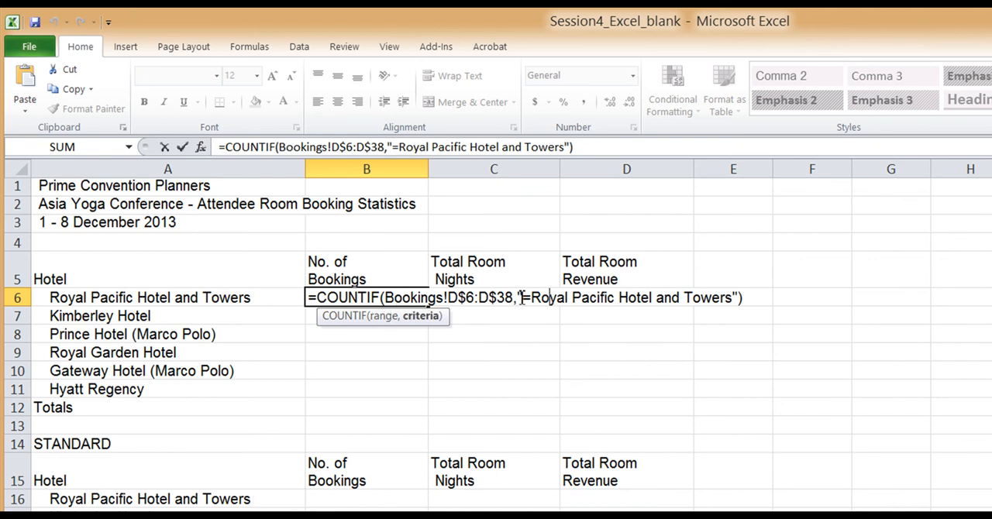
left_click_drag(522, 300, 745, 293)
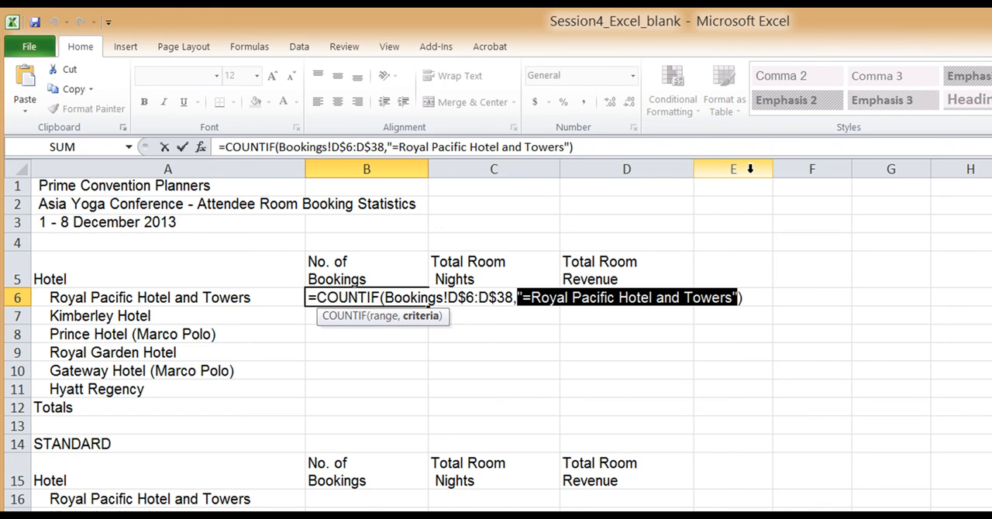
key("Delete")
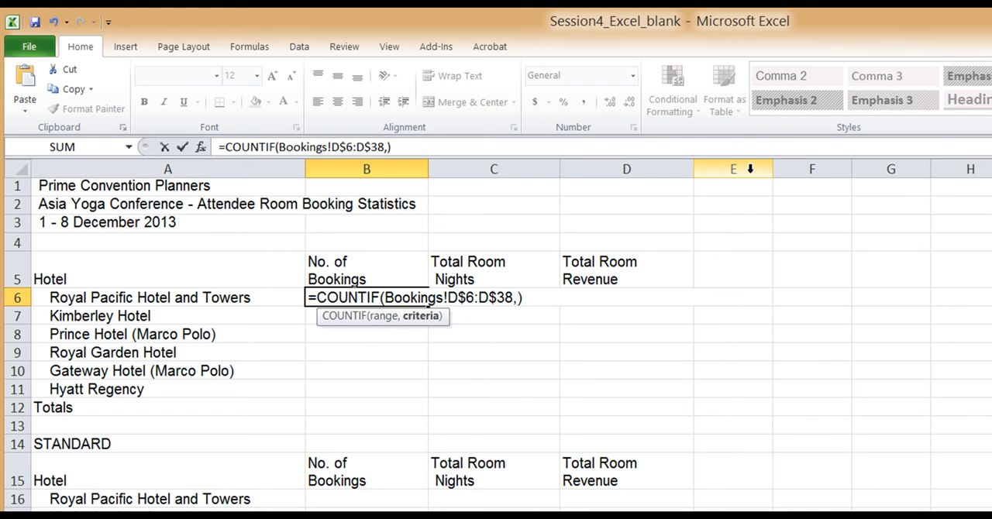
left_click(243, 297)
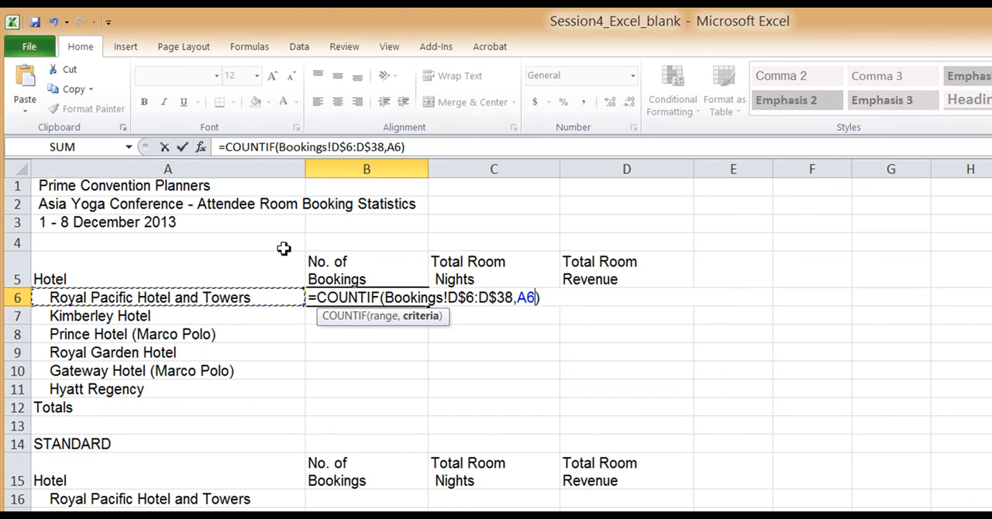
key("Return")
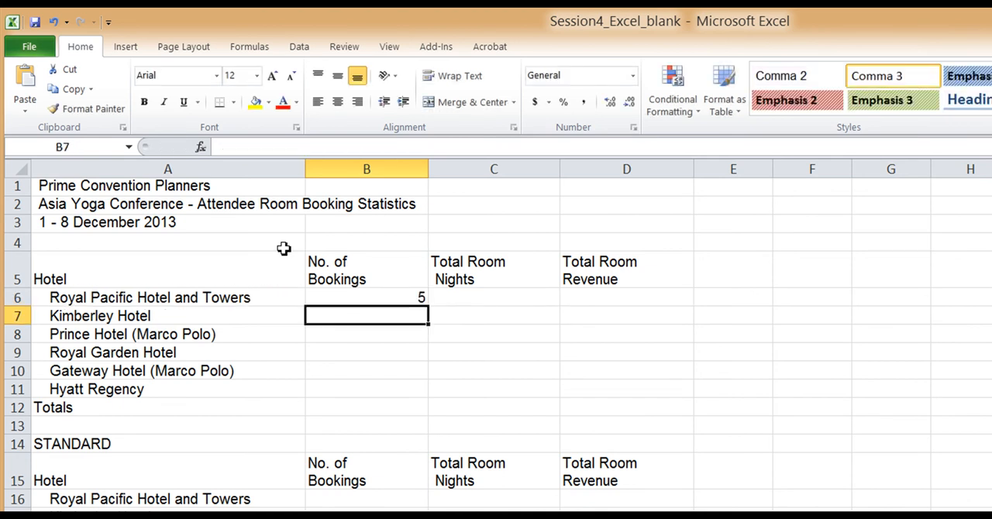
left_click(395, 301)
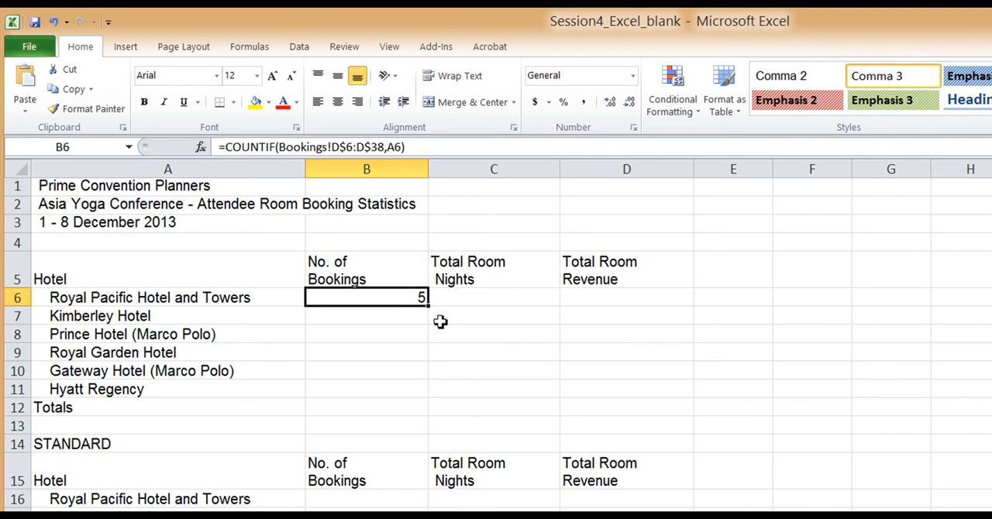
left_click_drag(428, 306, 427, 398)
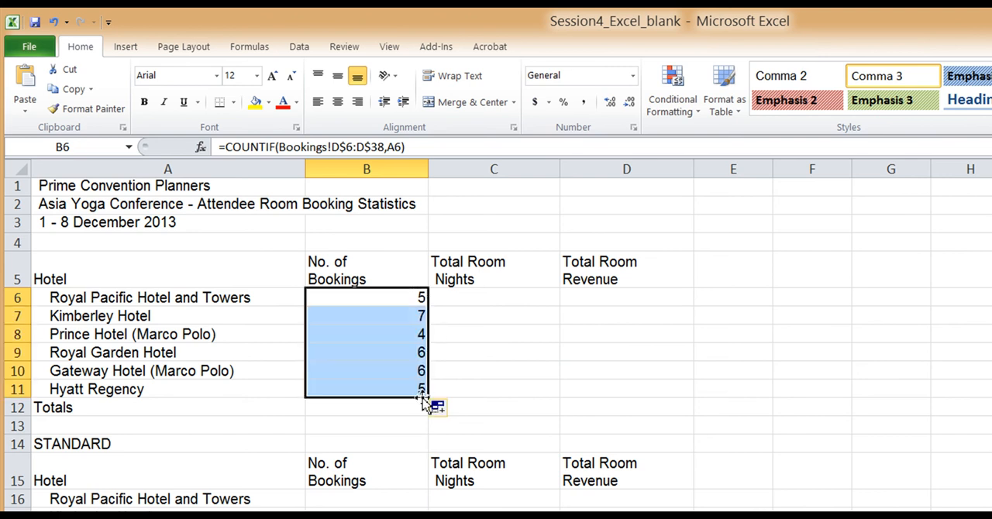
Inspect the filled COUNTIF formulas in B7 and B8 to check their range and criterion references
left_click(348, 319)
double_click(348, 316)
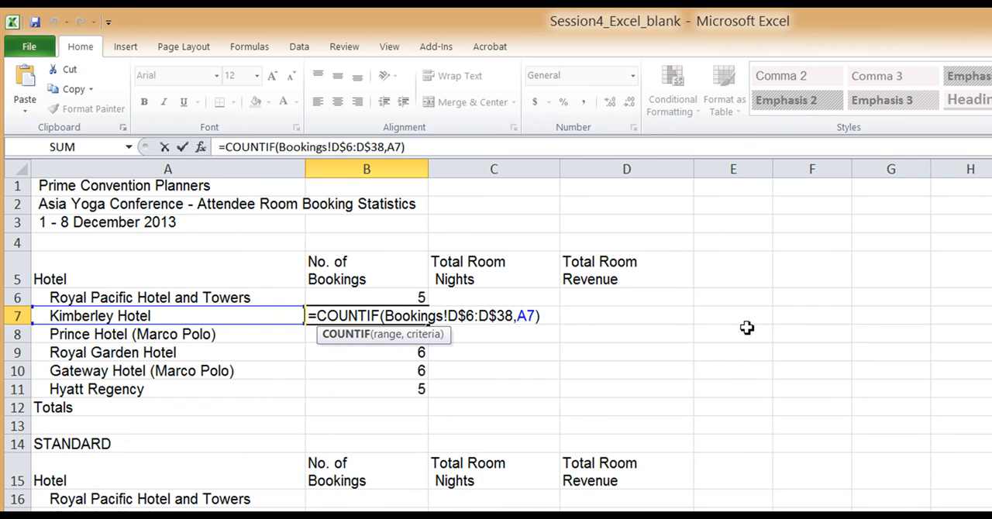
key("Return")
double_click(374, 334)
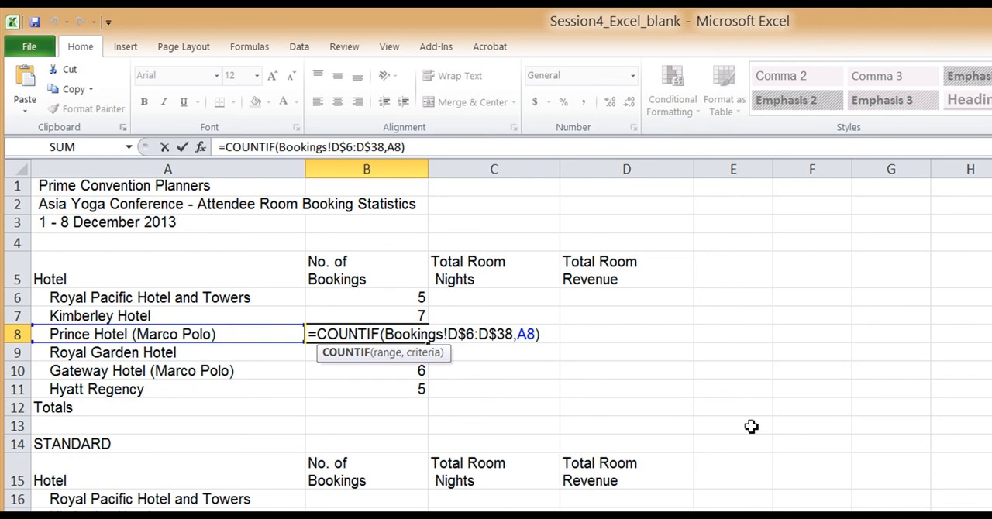
key("Return")
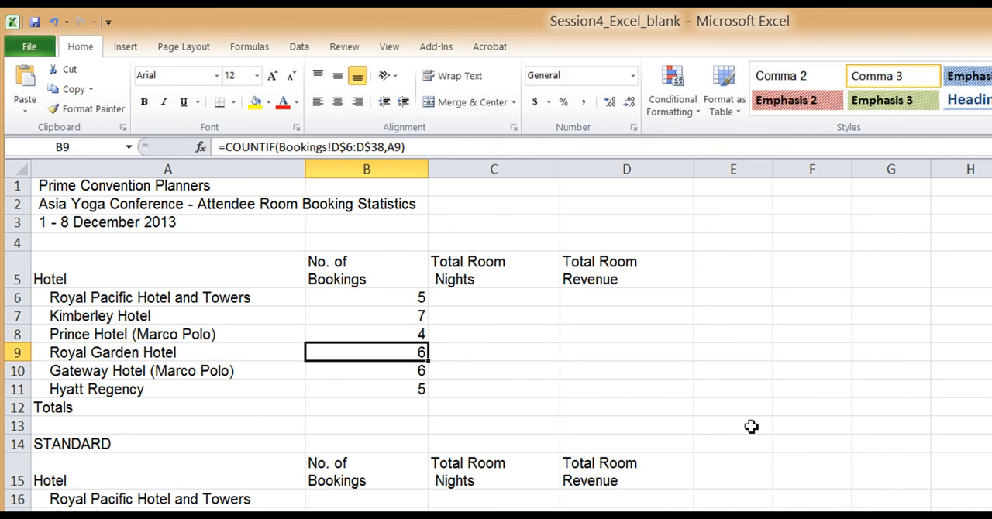
Total the No. of Bookings column in B12 with =SUM(B6:B11)
left_click(409, 411)
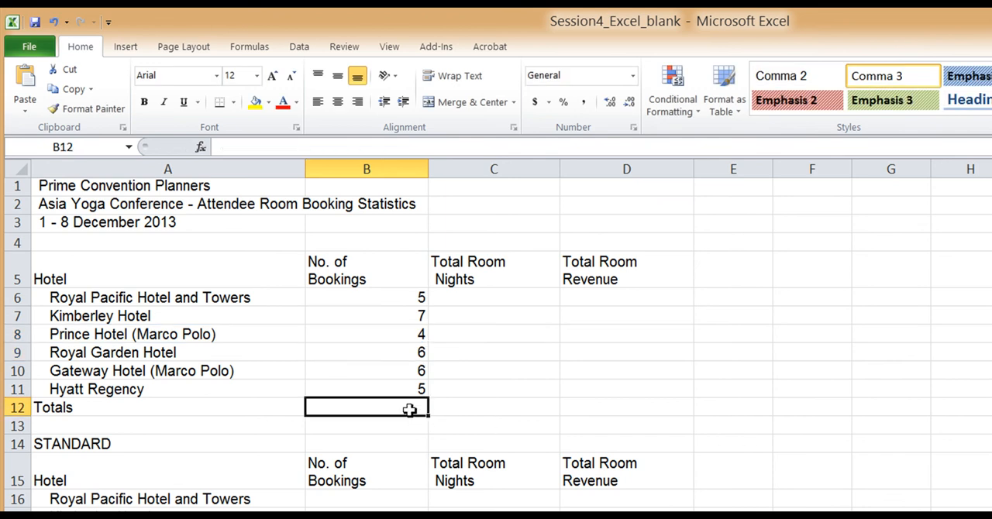
key("alt+equal")
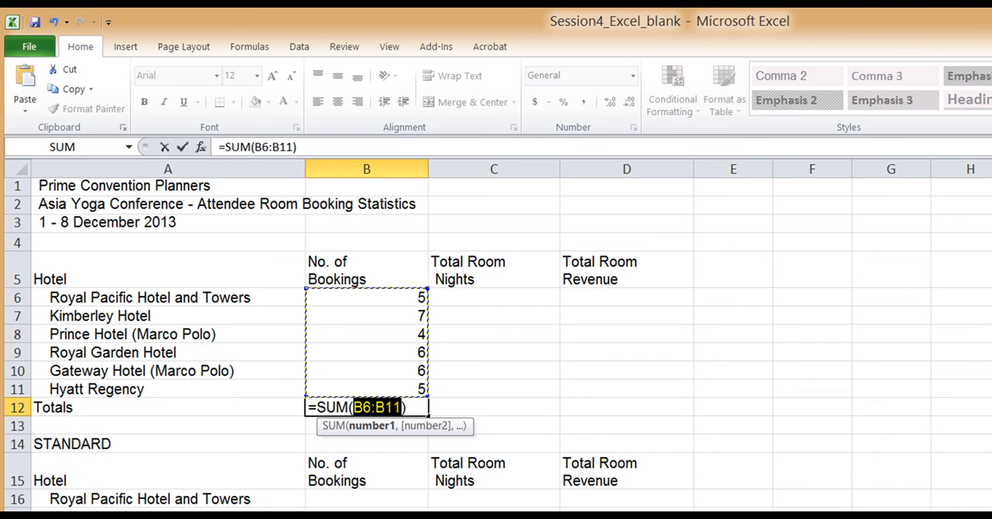
key("Return")
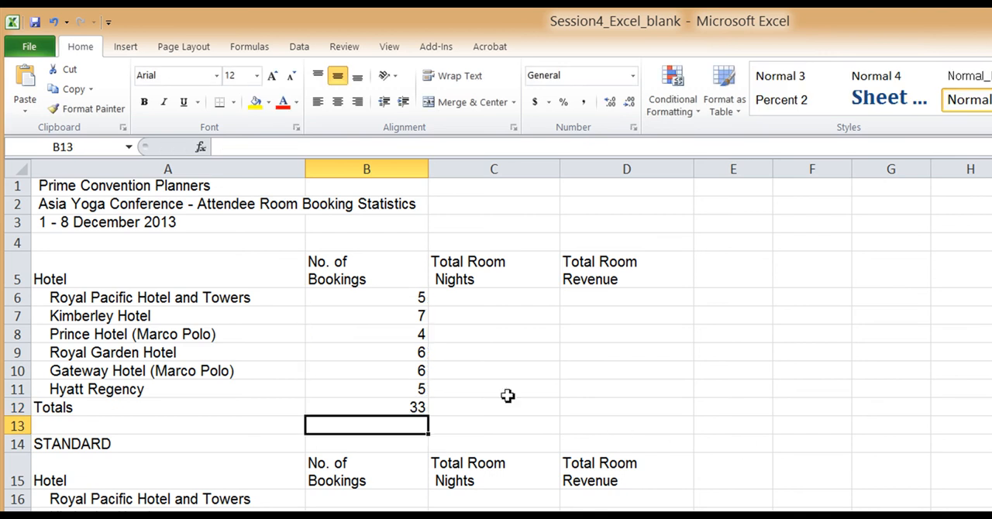
Review the COUNTIF formula in B6 without changing it, and move on to C6
left_click(378, 297)
double_click(378, 297)
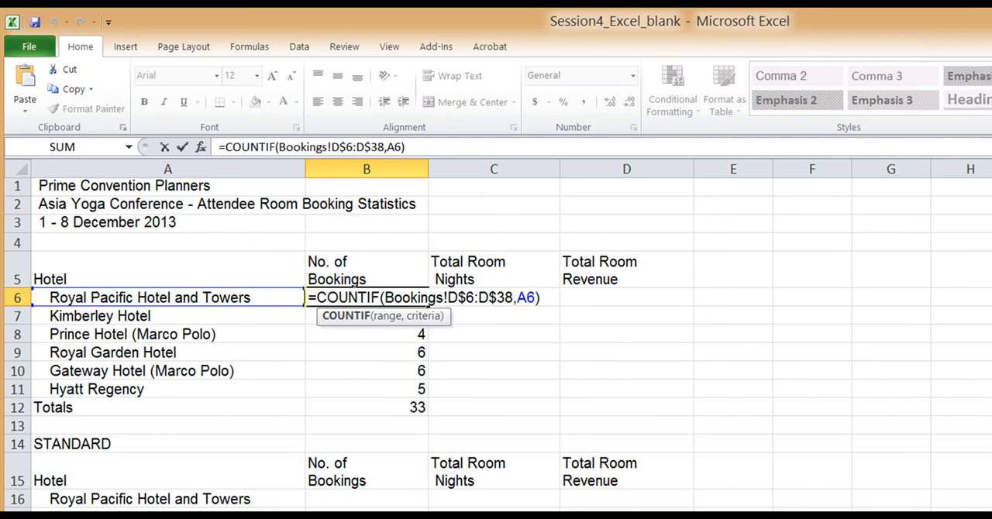
key("Tab")
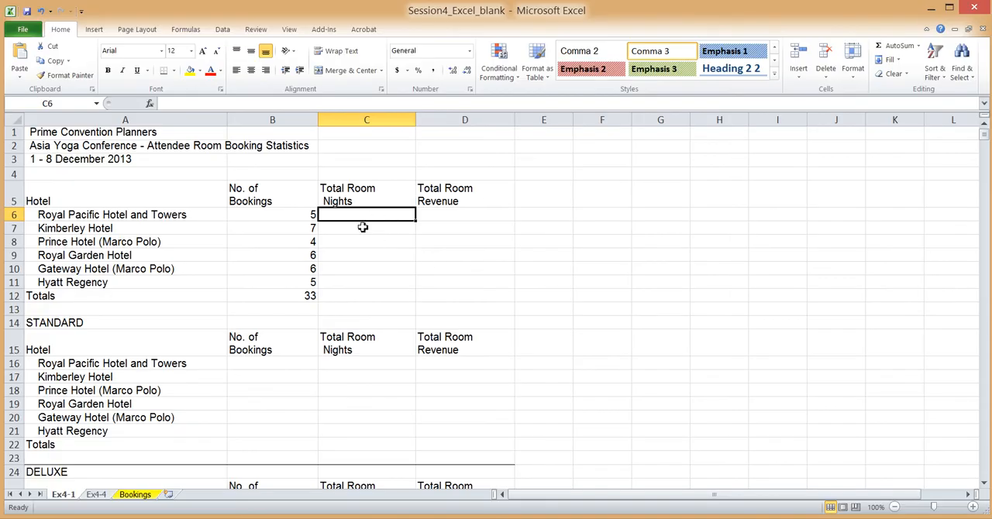
Examine the hotel names in D6:D38 and the Total Room Nights column K on the Bookings sheet
left_click(173, 215)
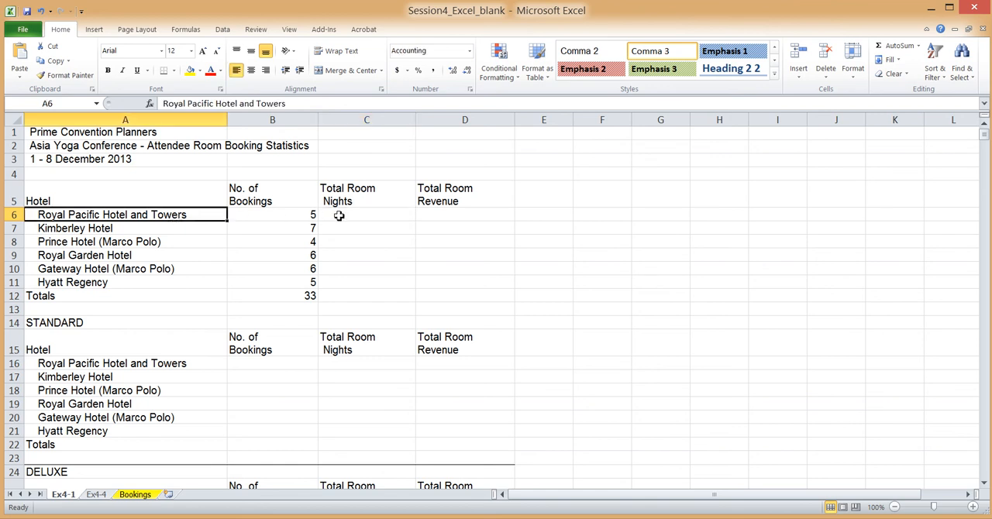
left_click(339, 216)
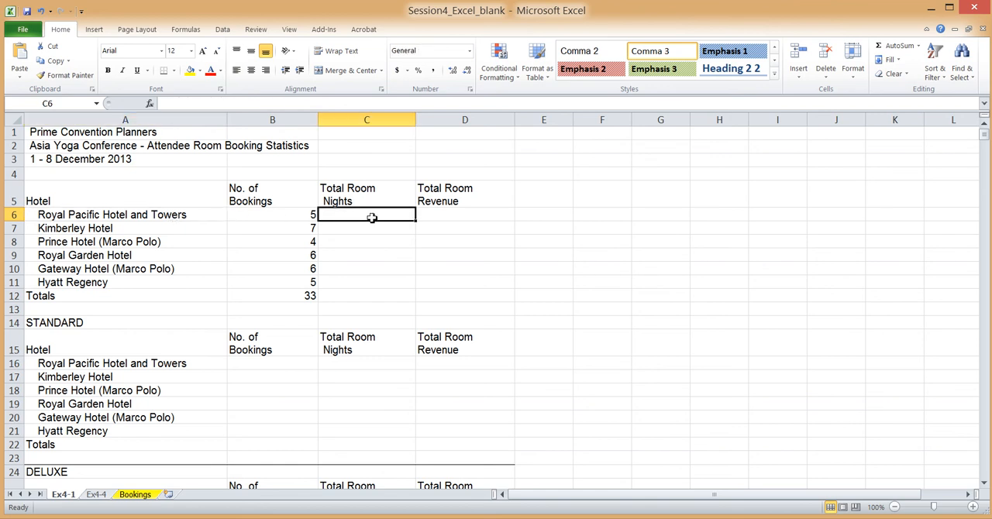
left_click(137, 495)
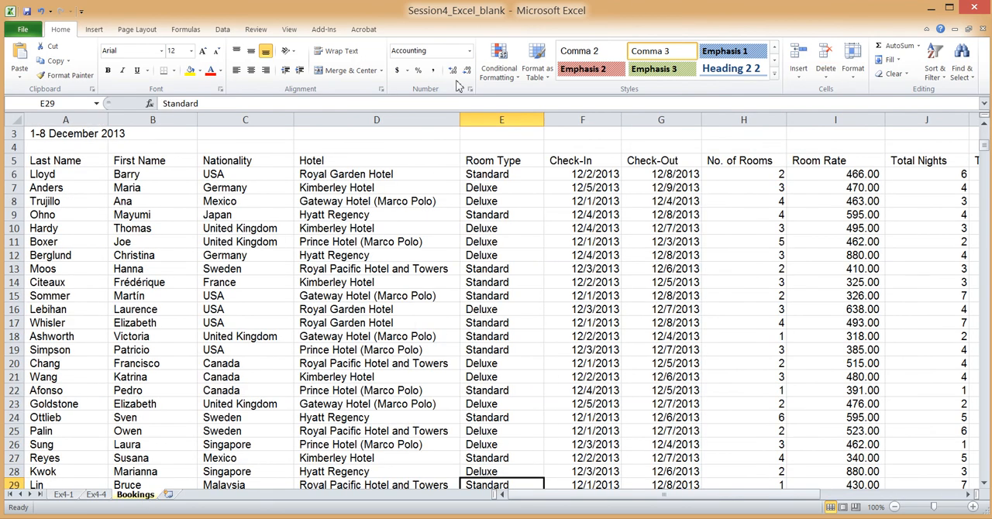
left_click_drag(421, 175, 426, 404)
key("Down")
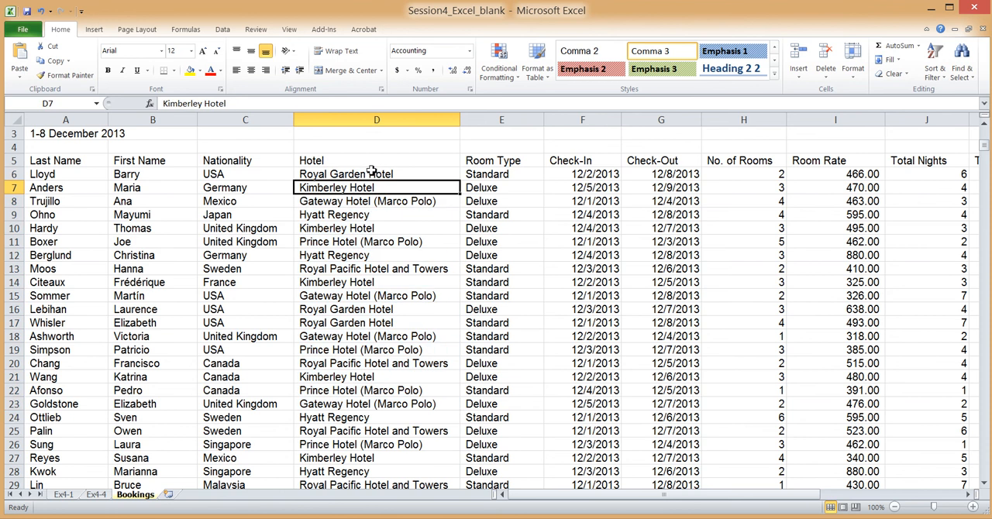
left_click_drag(372, 174, 403, 460)
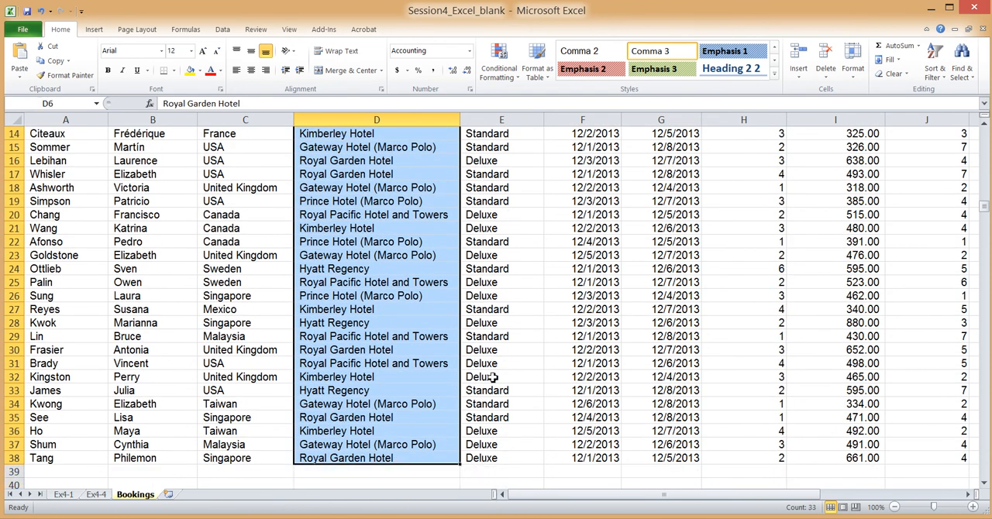
left_click_drag(985, 208, 986, 146)
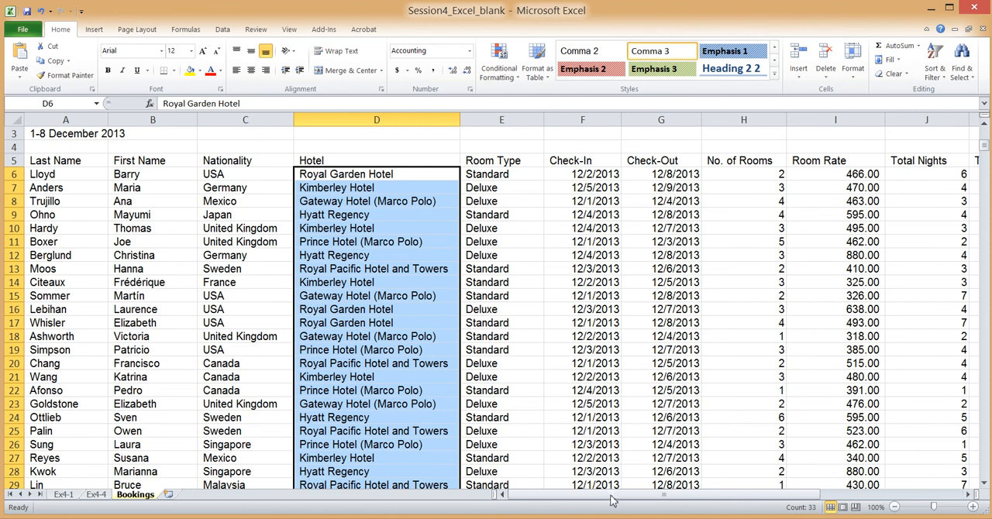
left_click_drag(613, 498, 651, 499)
left_click_drag(686, 497, 752, 496)
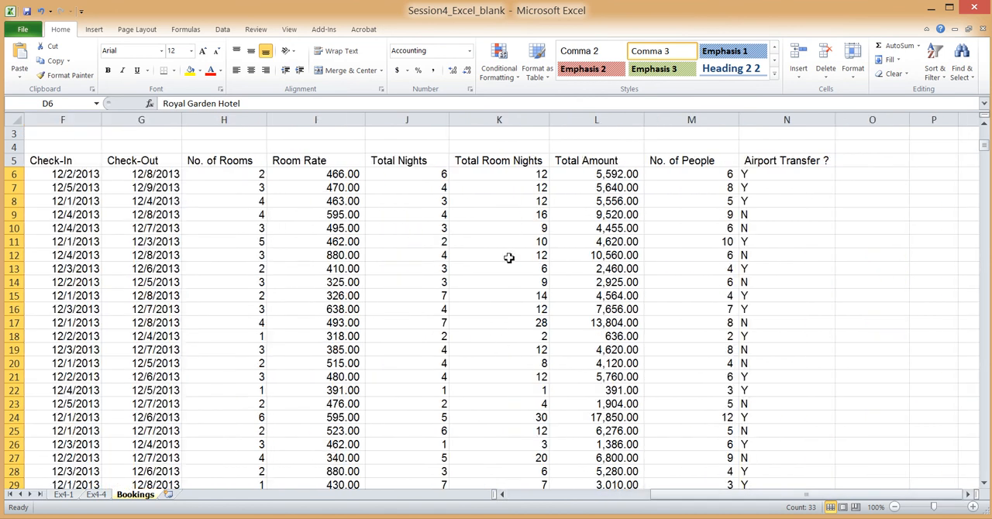
left_click_drag(518, 177, 511, 426)
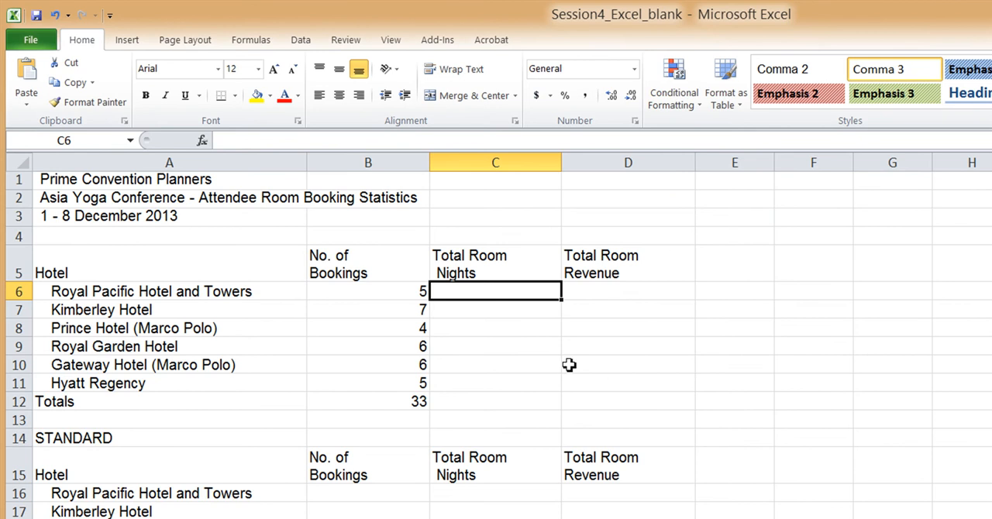
In C6 of the Ex4-1 sheet, begin a SUMIF formula with the range Bookings!D6:D38
type("=")
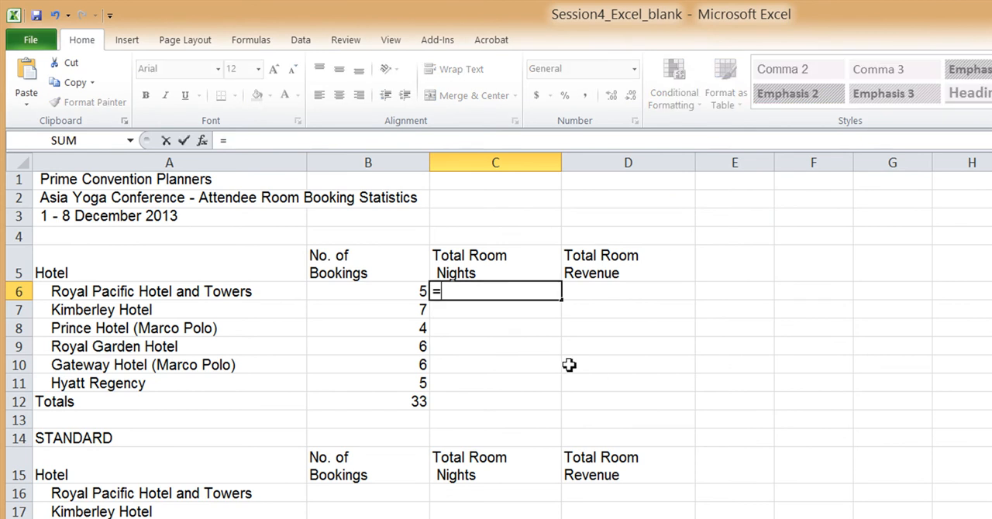
type("S")
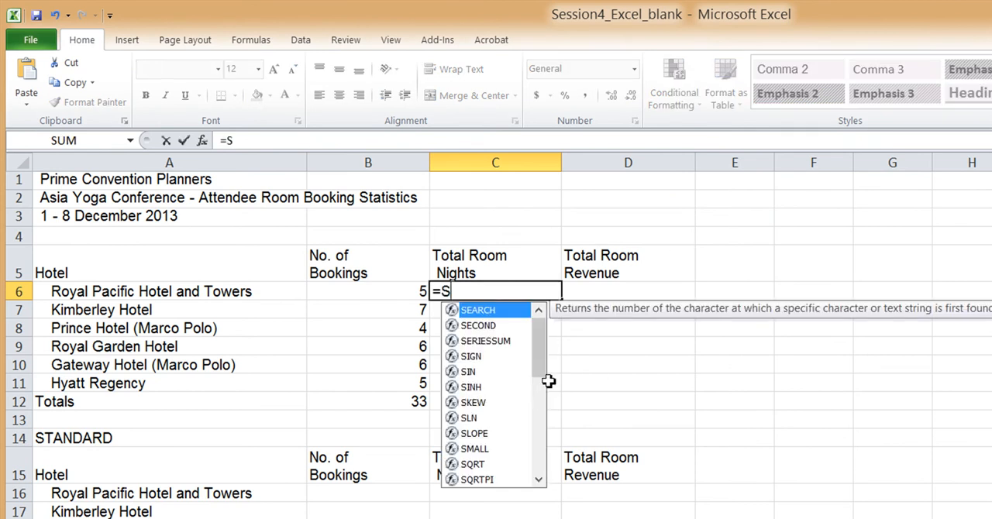
left_click_drag(538, 366, 546, 437)
double_click(488, 419)
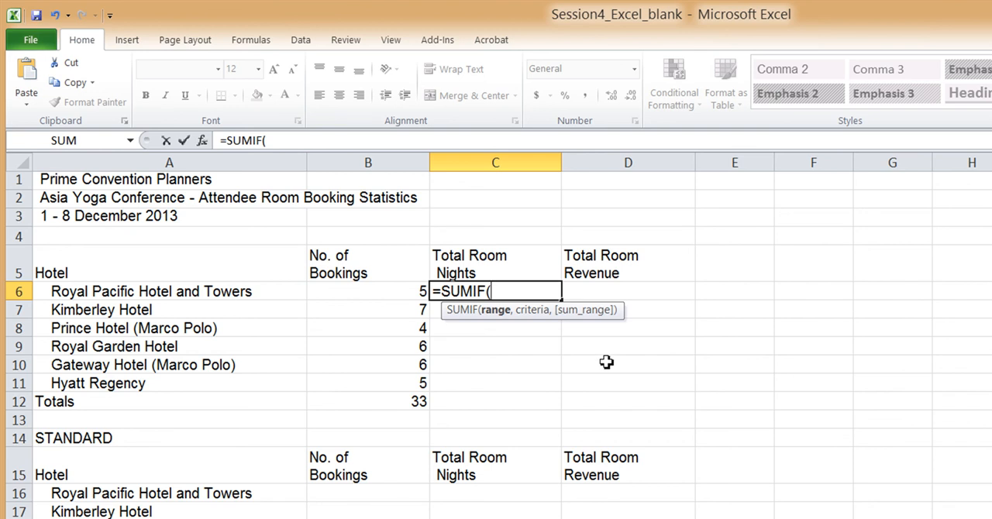
type("Bookings")
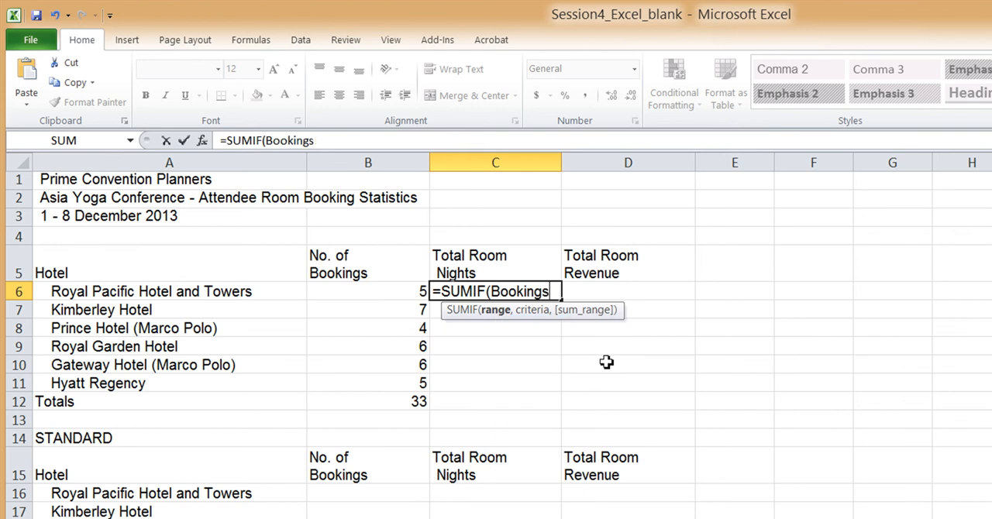
type("!D6:D38")
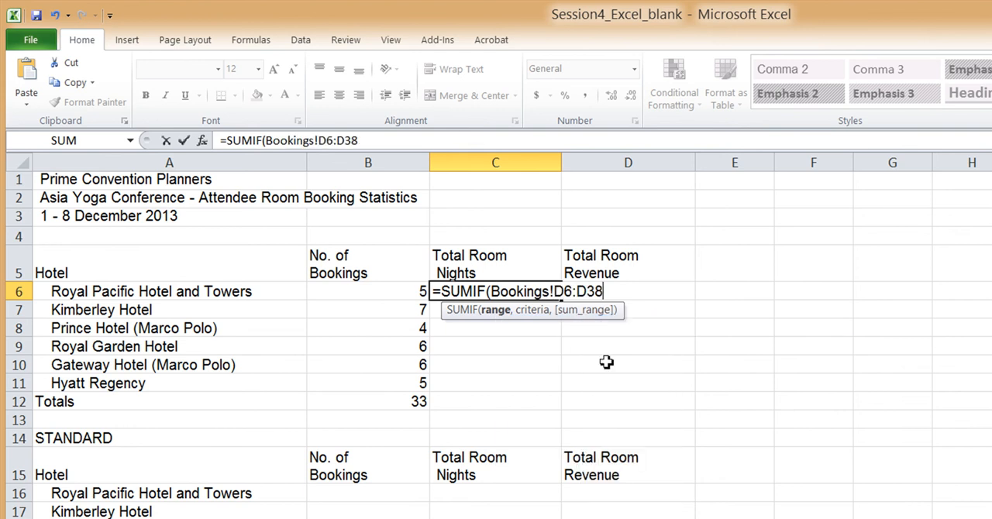
type(",")
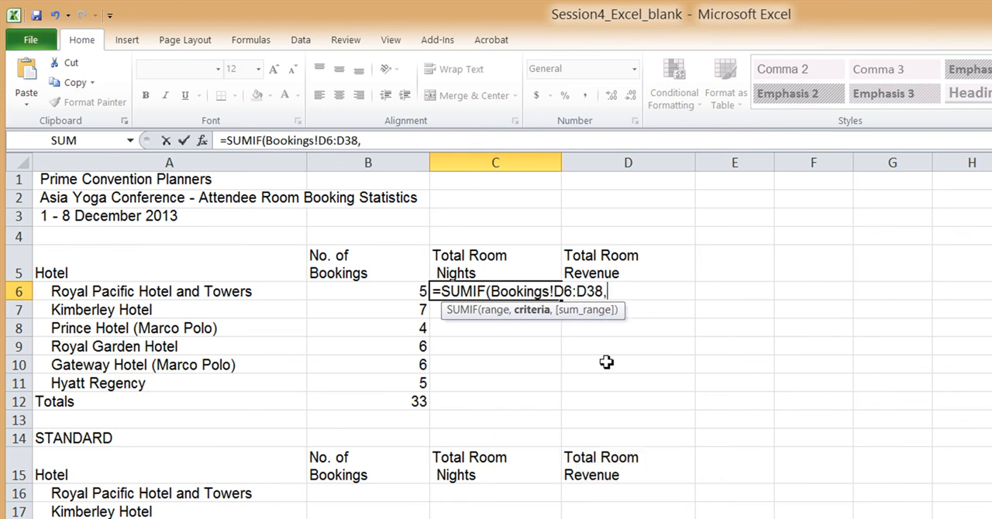
Make the row references of the SUMIF range in C6 absolute as Bookings!D$6:D$38
left_click(566, 289)
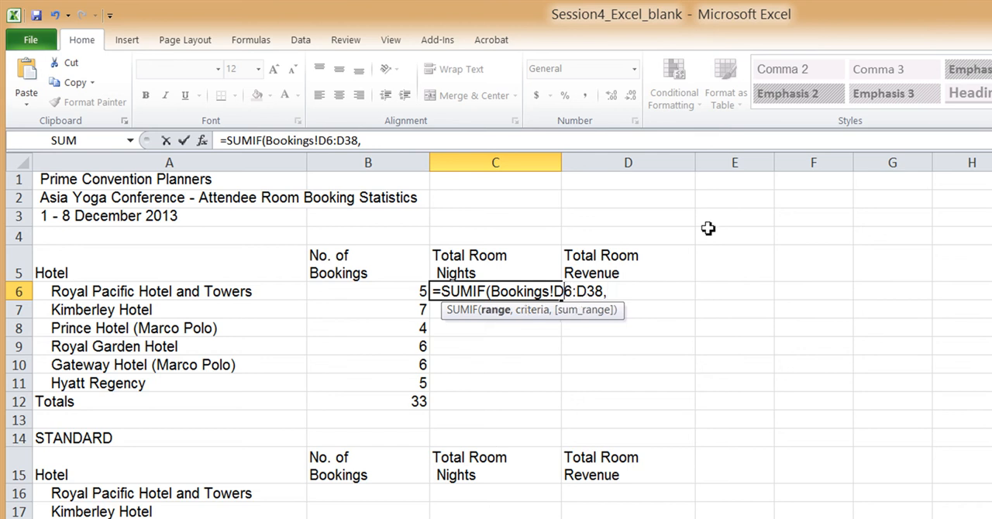
type("$")
key("Right")
key("Right")
key("Right")
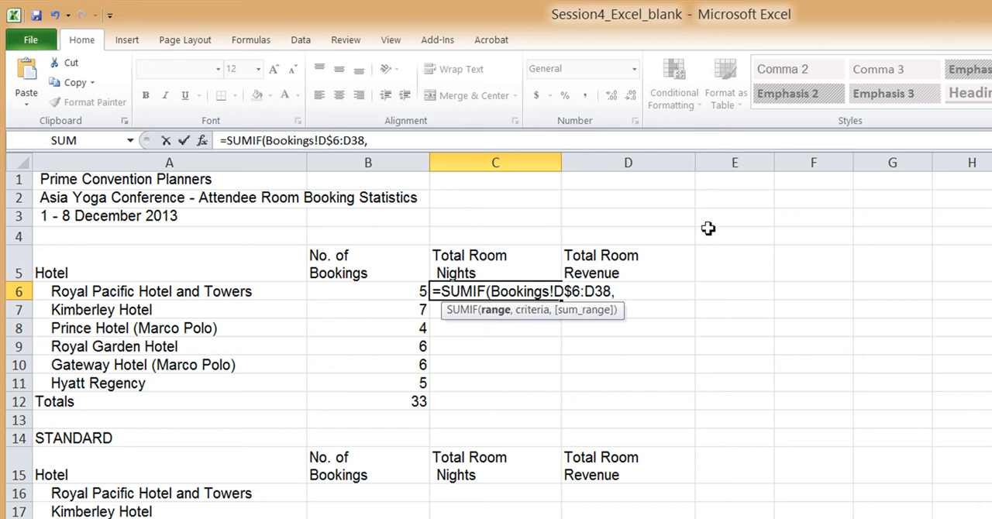
type("$")
key("Right")
key("Right")
key("Right")
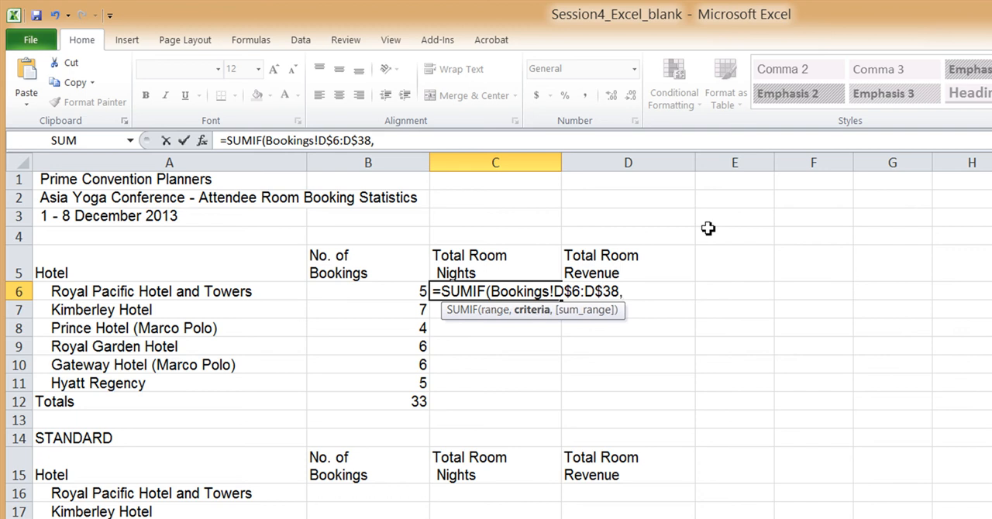
Complete the SUMIF formula in C6 with criterion A6 and sum range Bookings!K$6:K$38
left_click(228, 288)
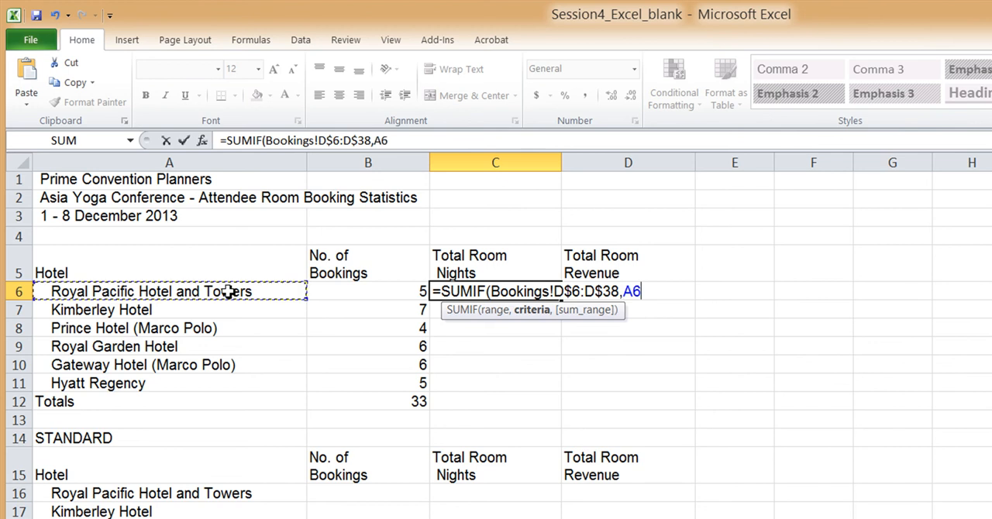
type(",")
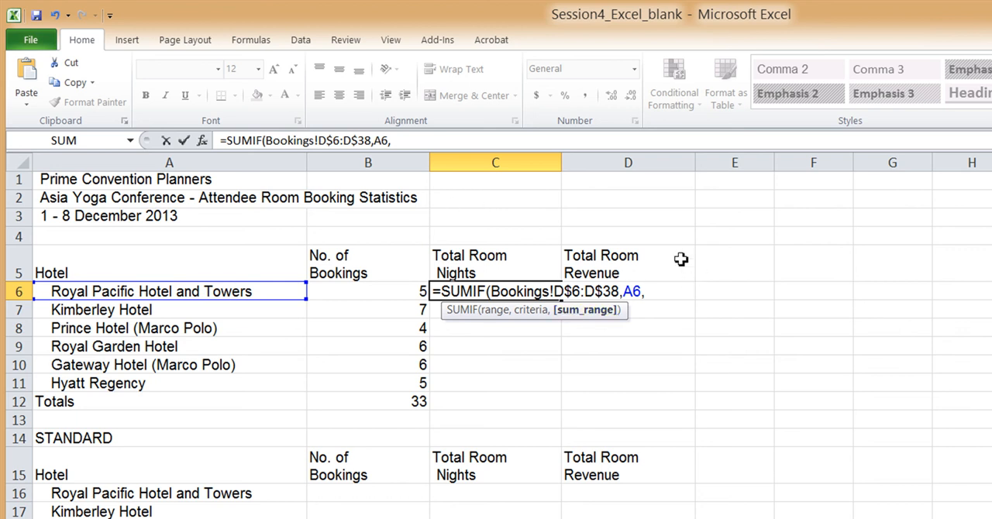
type("Bookings!")
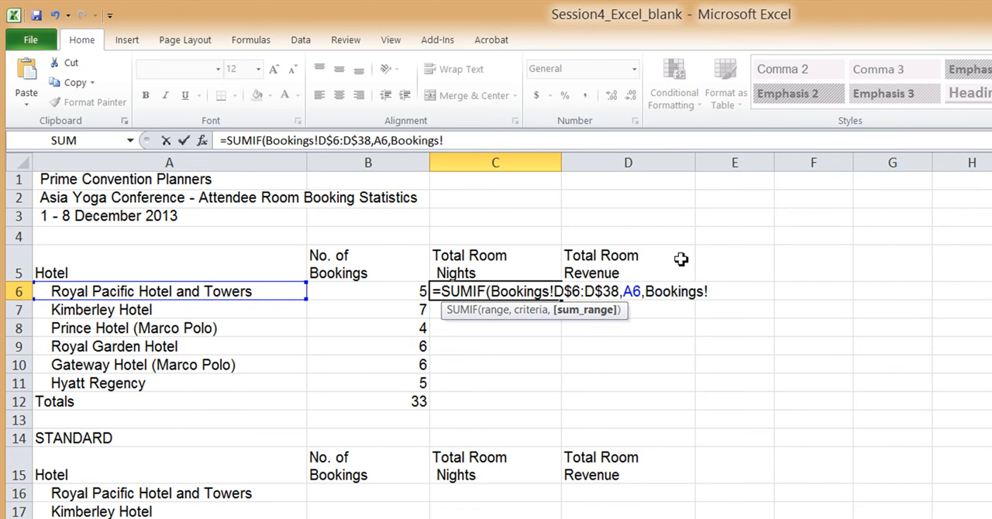
type("K$6:K")
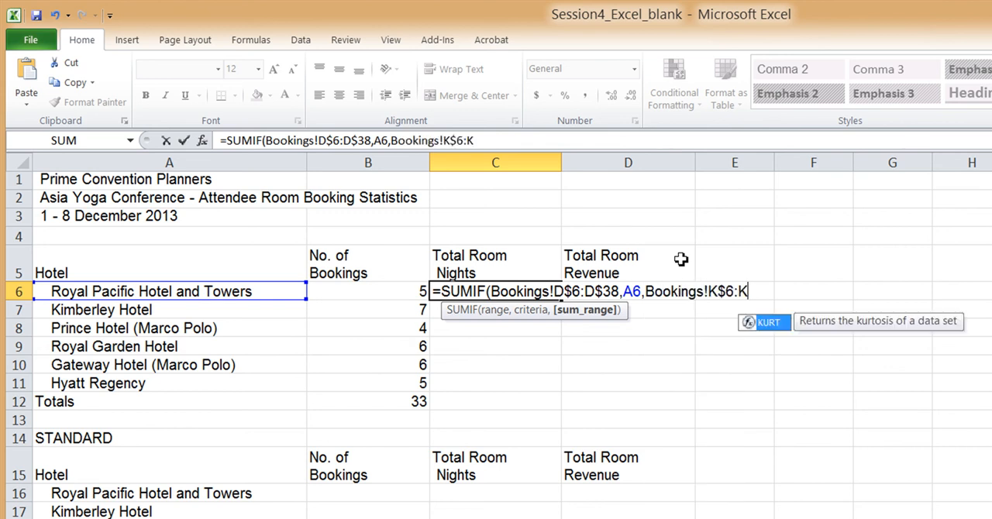
type("$38)")
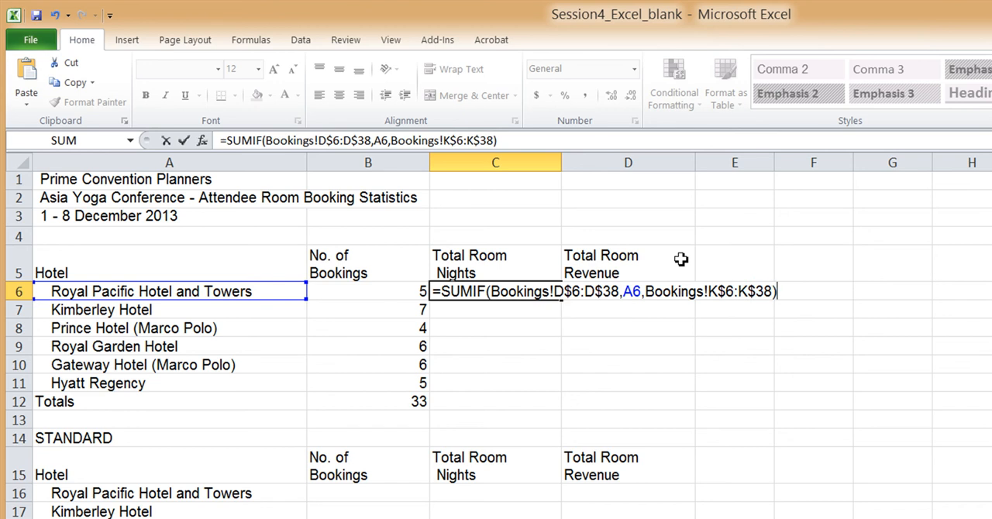
key("Return")
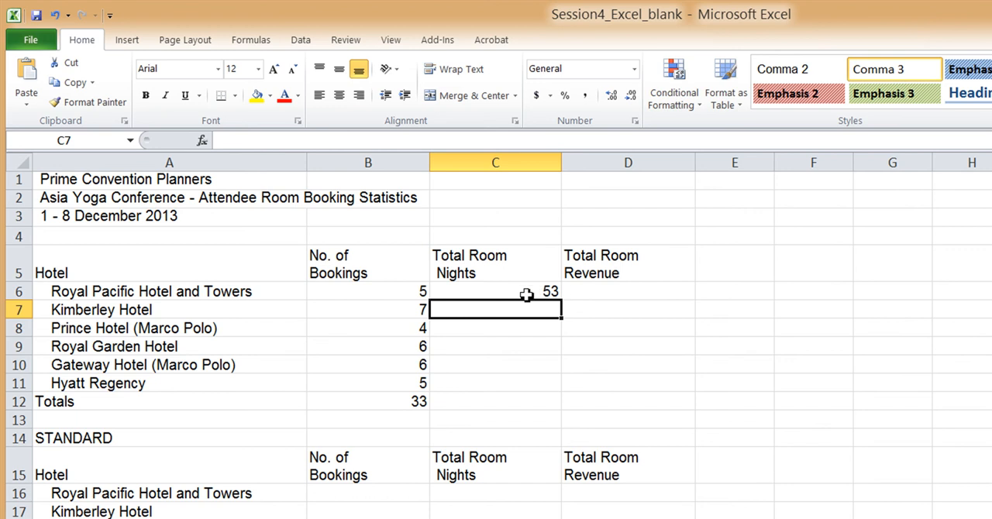
Check the SUMIF formula in C6 and fill it down to C11 for the remaining hotels
double_click(526, 294)
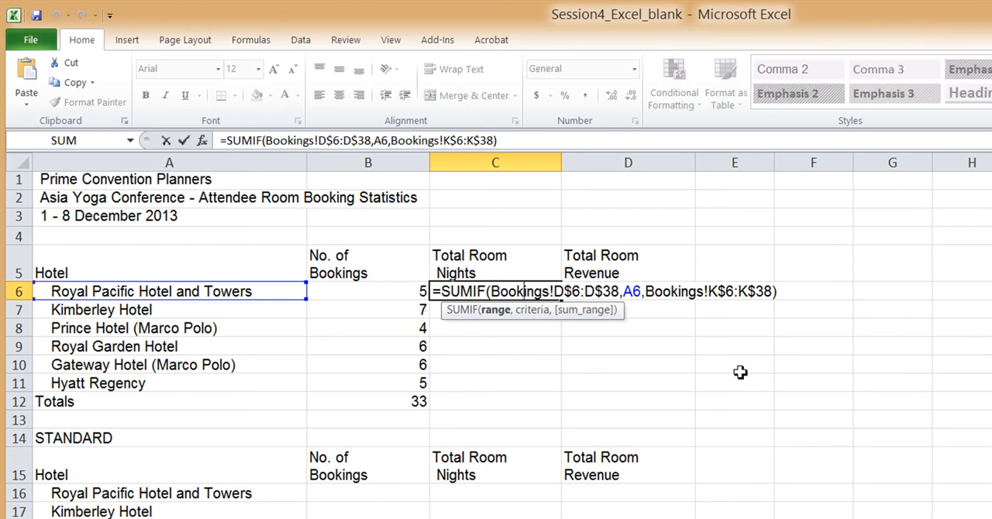
key("Return")
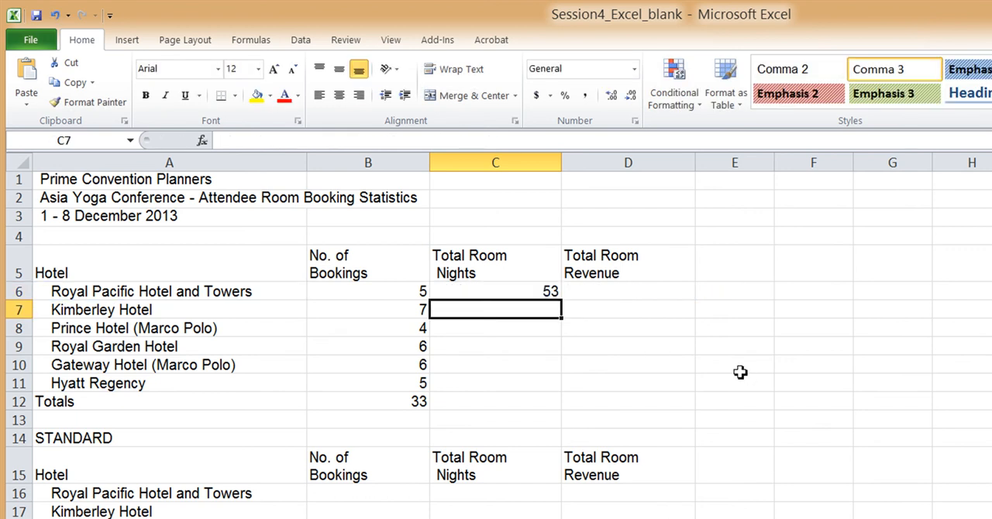
left_click(546, 290)
left_click_drag(565, 301, 566, 393)
Total the room nights in C12 with the sum of C6:C11
left_click(550, 403)
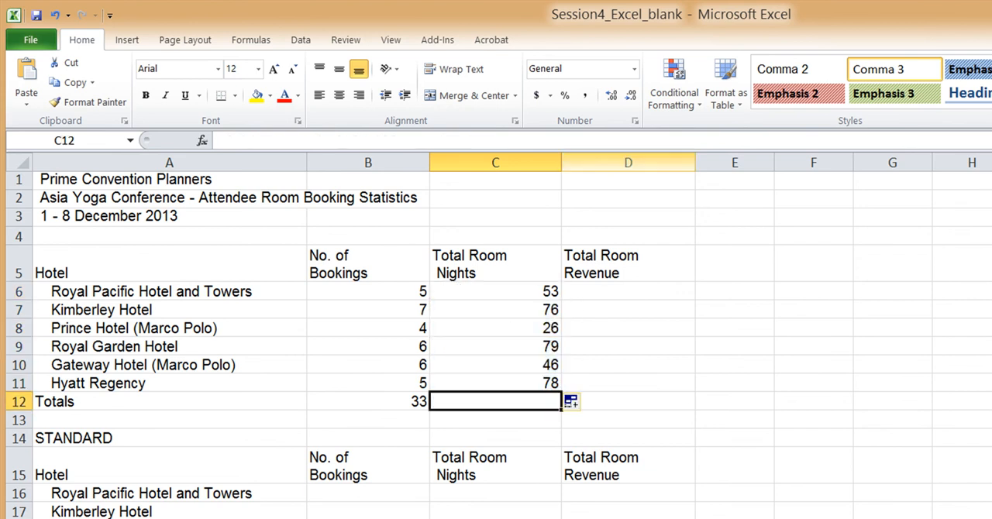
key("alt+equal")
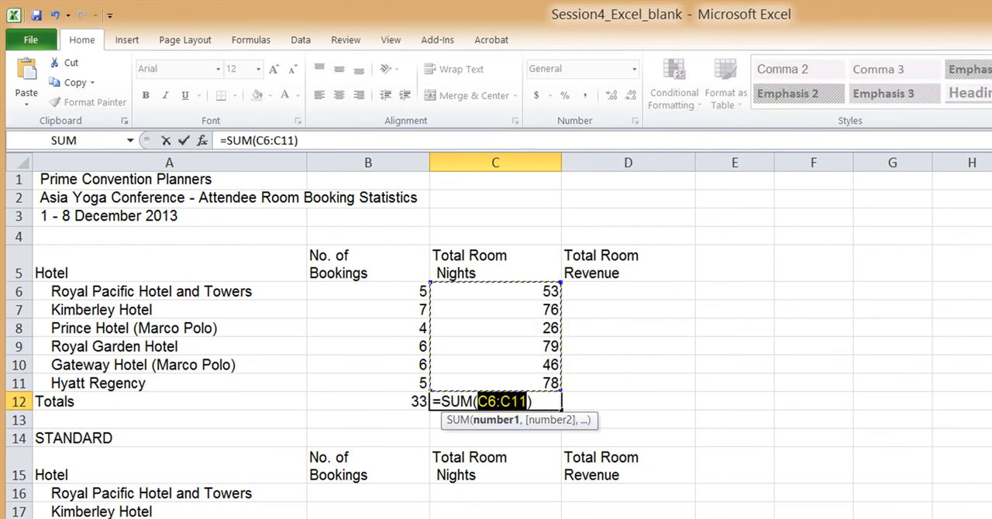
key("Return")
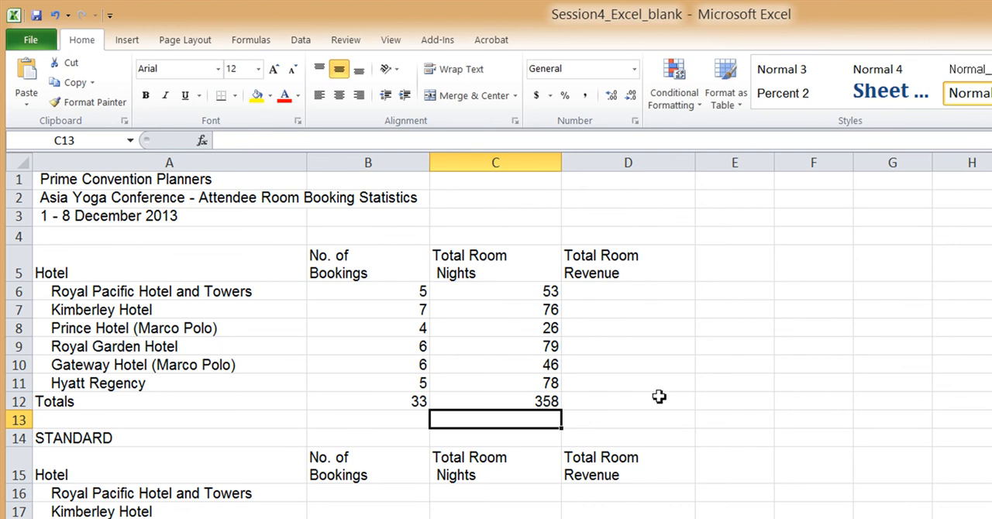
Examine the Hotel column D and Total Amount column L on the Bookings sheet as ranges for the revenue formula in D6
left_click(658, 294)
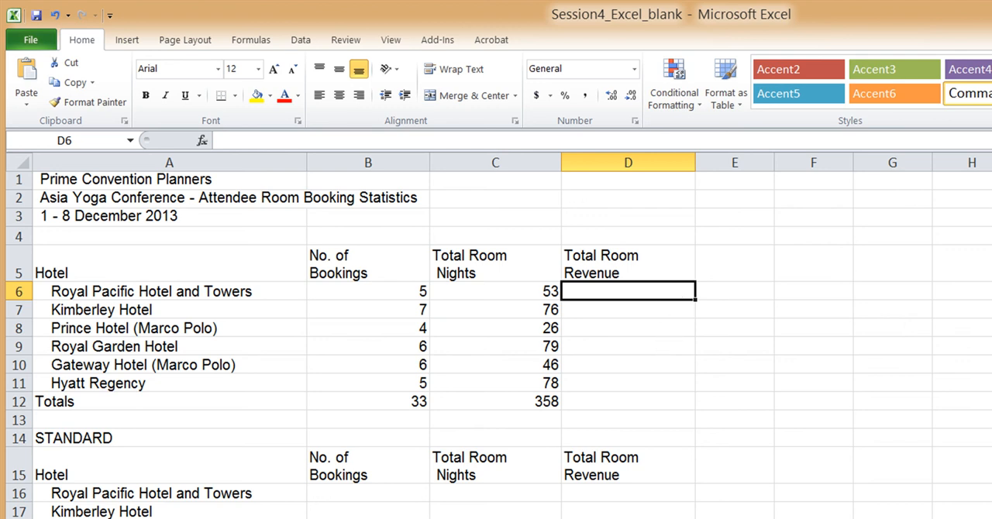
key("ctrl+Page_Up")
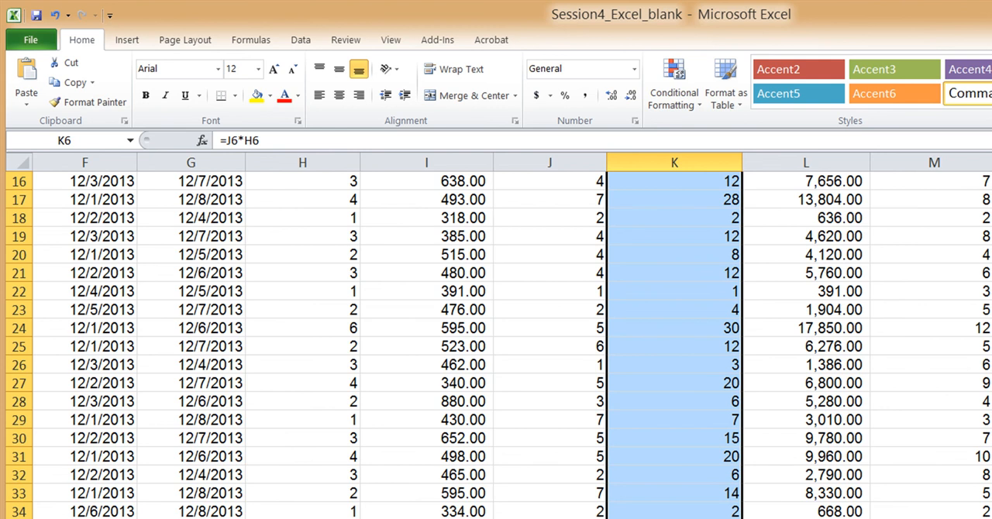
scroll(768, 302, "up", 5)
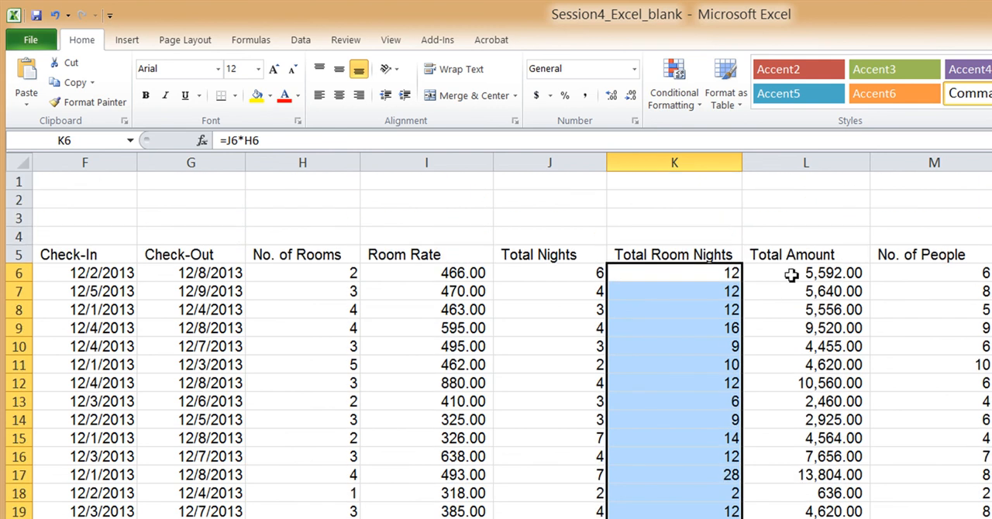
left_click_drag(791, 276, 787, 518)
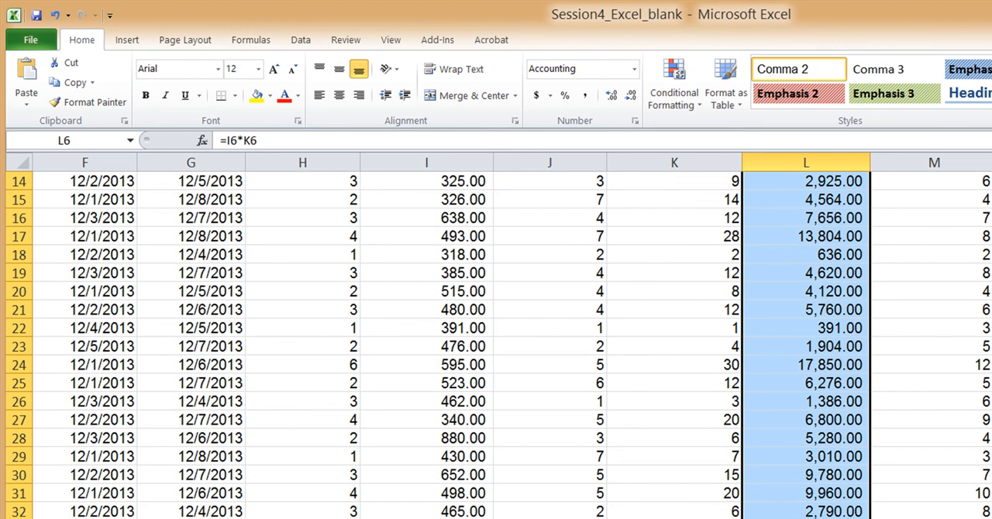
scroll(496, 341, "left", 3)
scroll(625, 286, "up", 4)
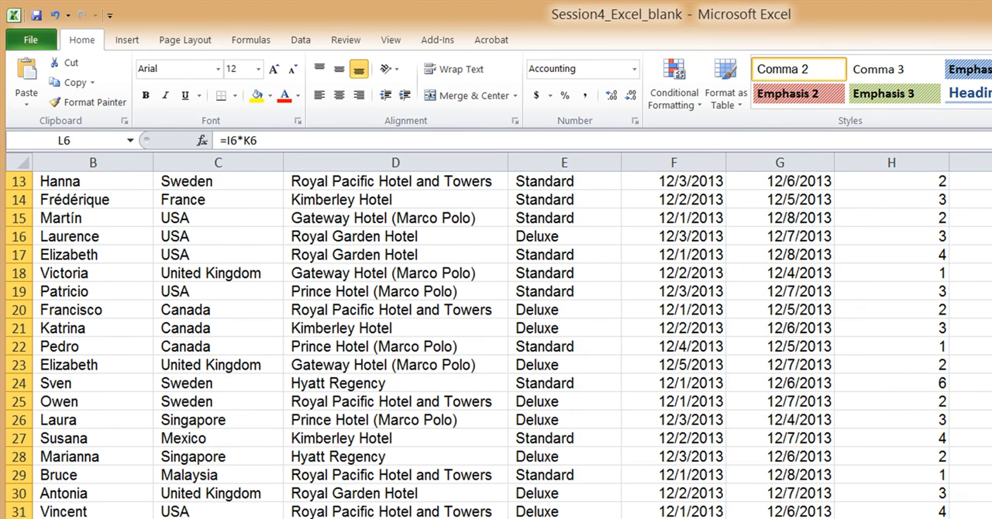
left_click_drag(409, 258, 434, 518)
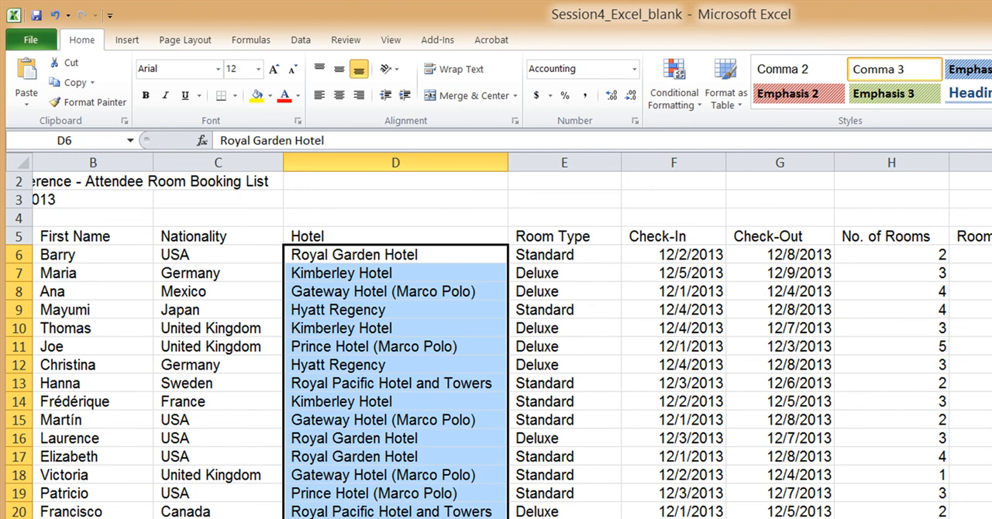
scroll(496, 341, "right", 3)
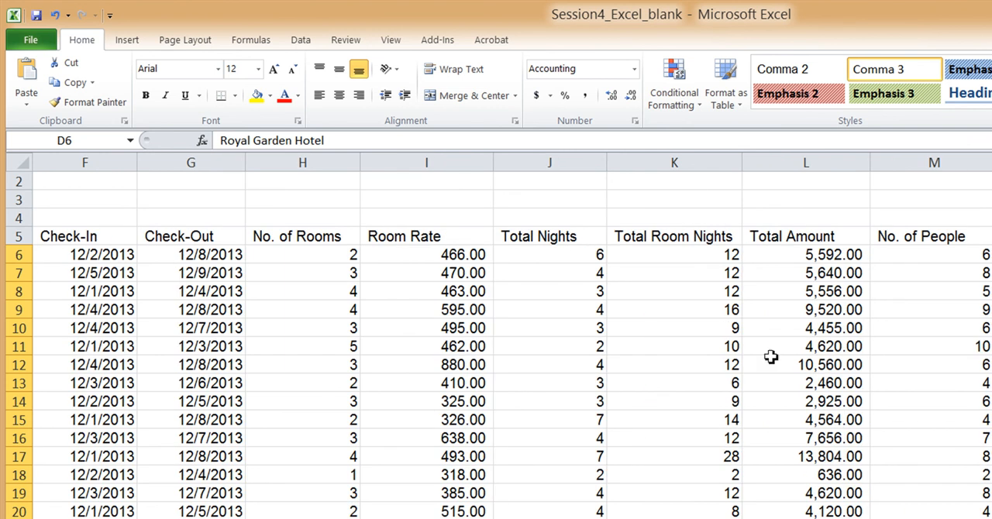
left_click_drag(789, 258, 823, 518)
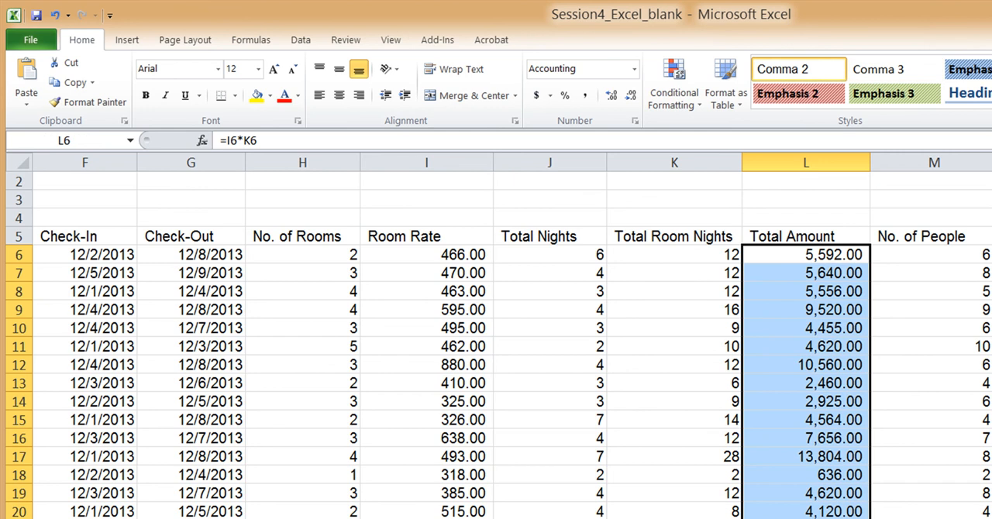
key("ctrl+Page_Down")
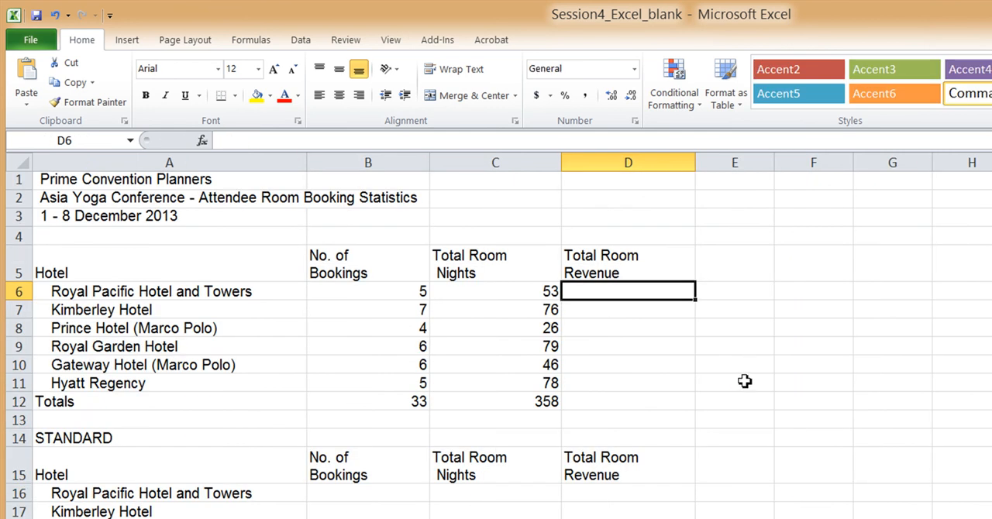
In D6 of the Ex4-1 sheet, begin a SUMIF formula with the range Bookings!D$6:D$38
type("=S")
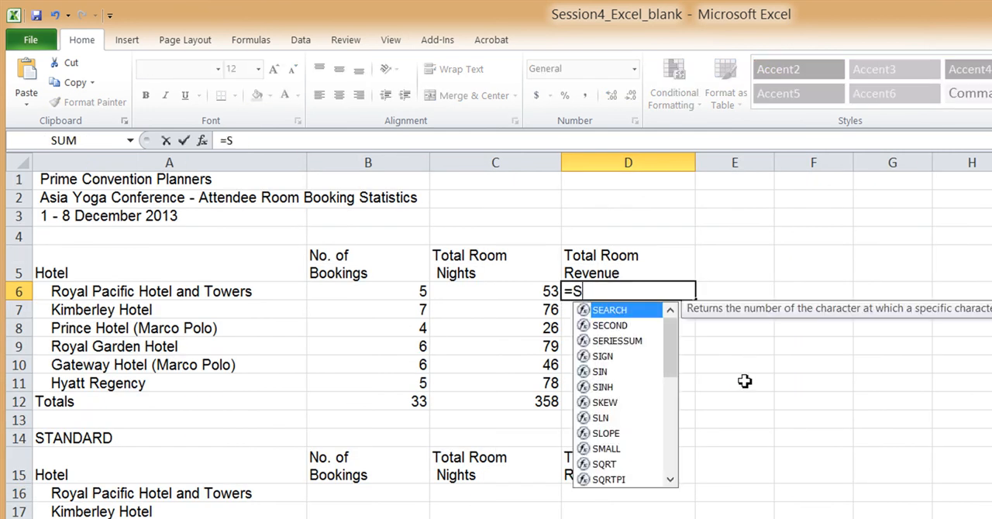
left_click(671, 456)
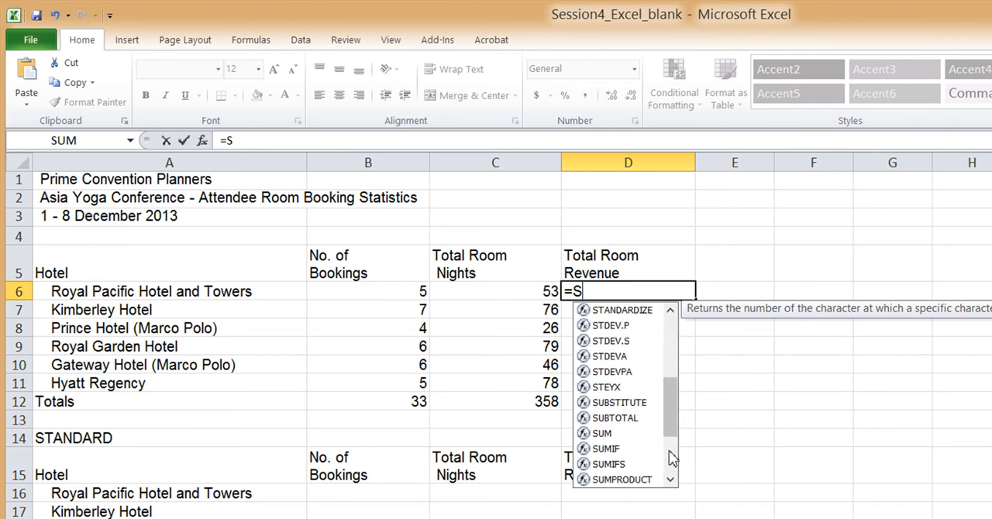
double_click(620, 450)
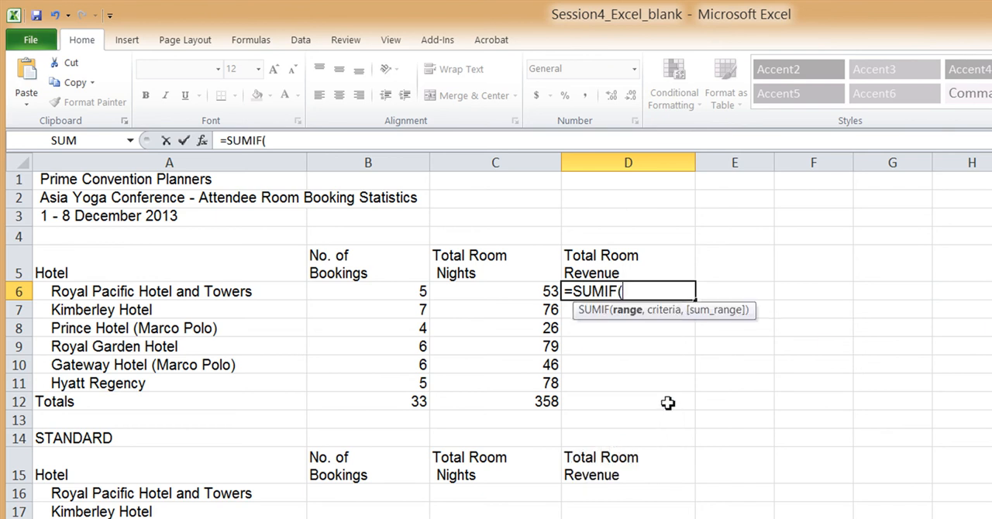
type("Bookings")
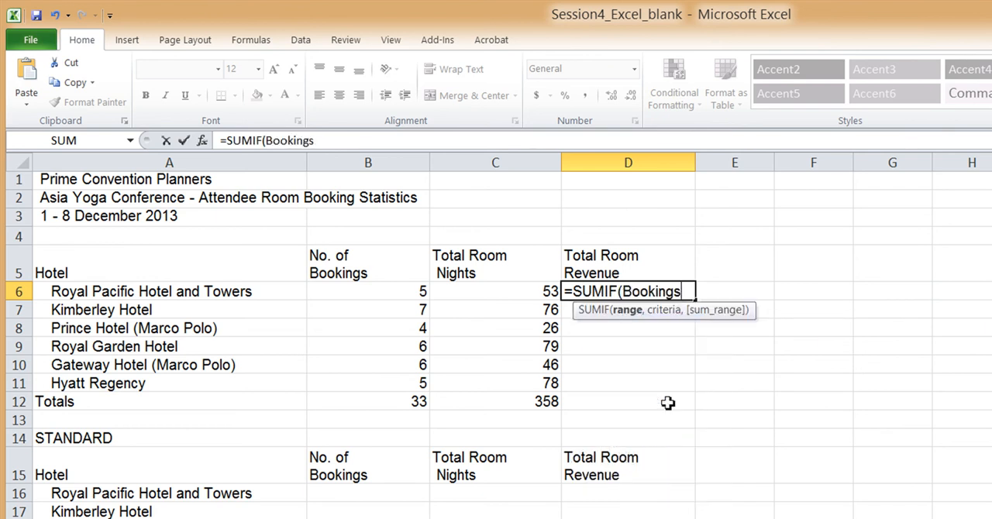
type("!D$6:D$38,")
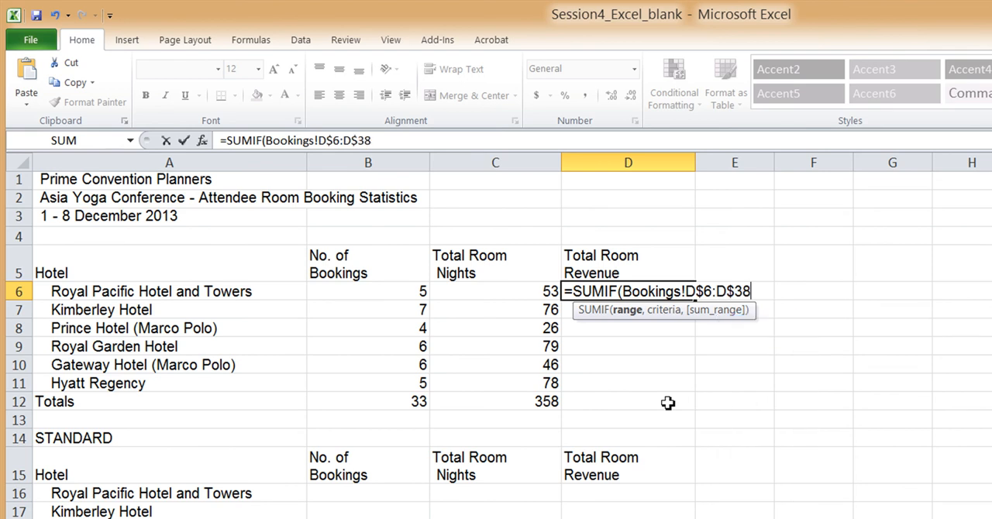
Complete the SUMIF formula in D6 with criterion A6 and sum range Bookings!L$6:L$38
left_click(226, 291)
type(",")
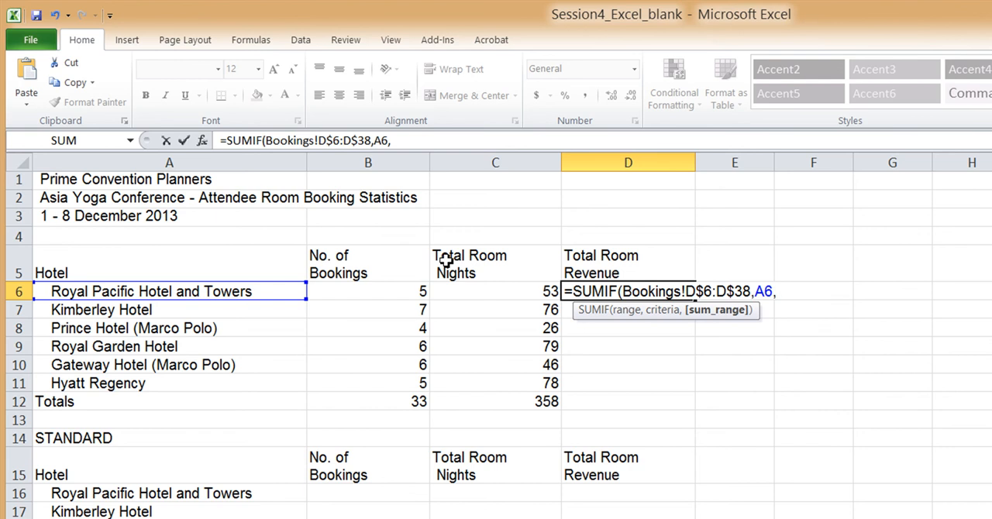
type("Bookings!")
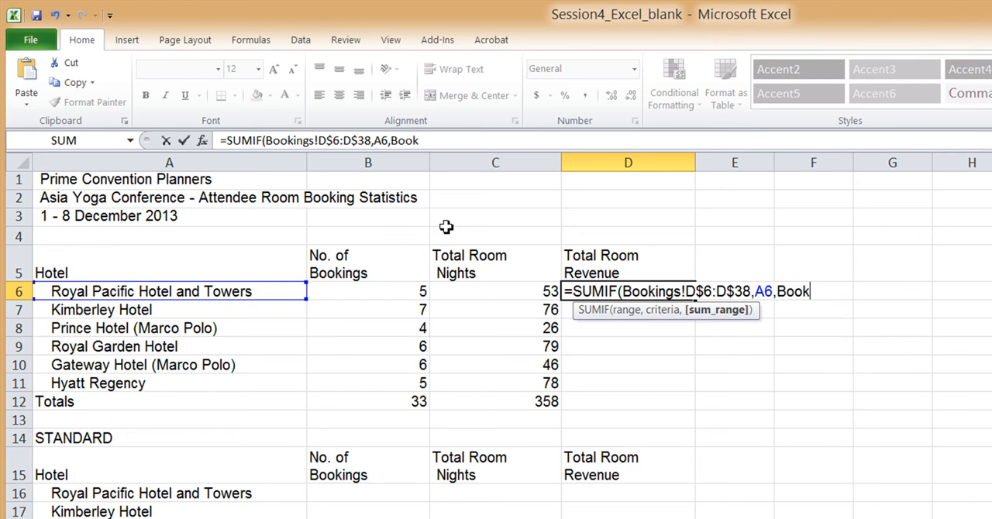
type(")")
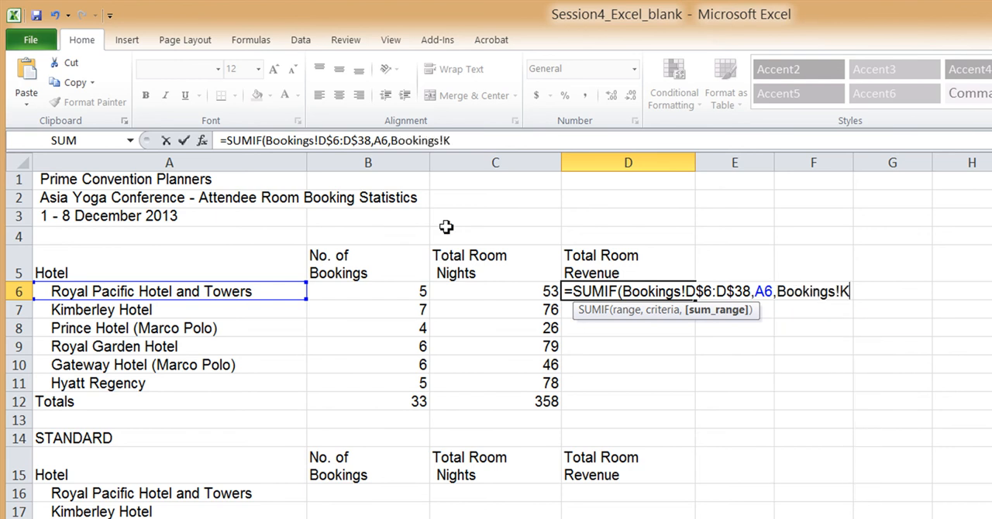
key("Left")
key("BackSpace")
key("BackSpace")
key("BackSpace")
key("BackSpace")
key("BackSpace")
key("BackSpace")
key("BackSpace")
key("BackSpace")
type("ookings!L$")
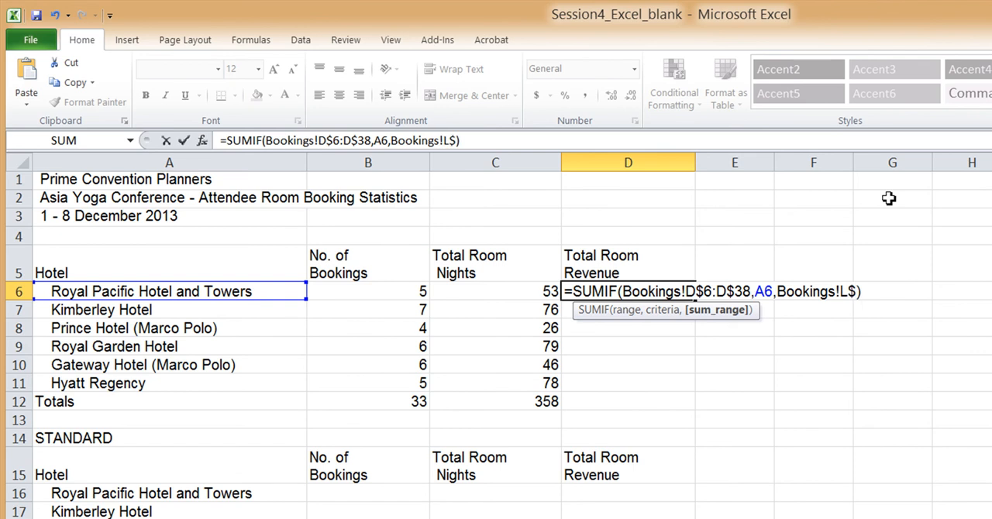
type("6:L$38")
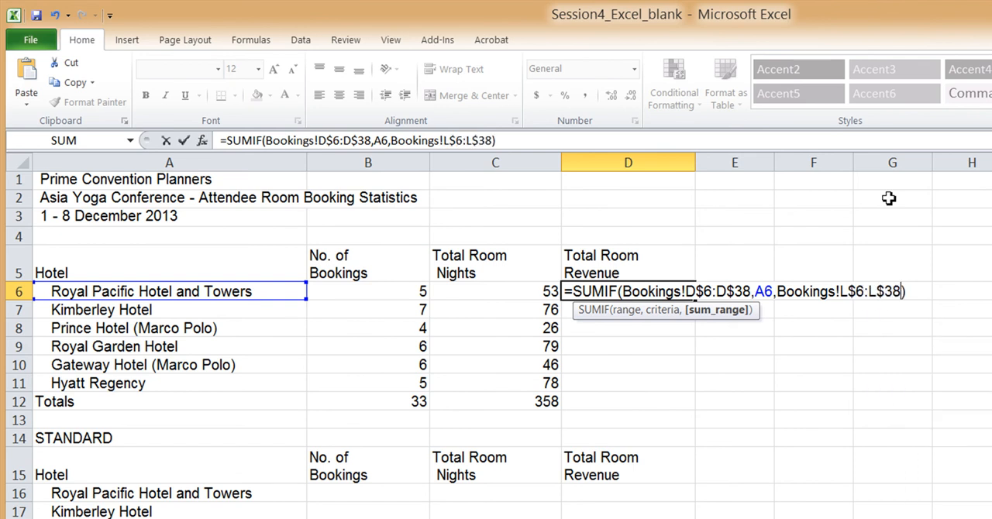
key("Return")
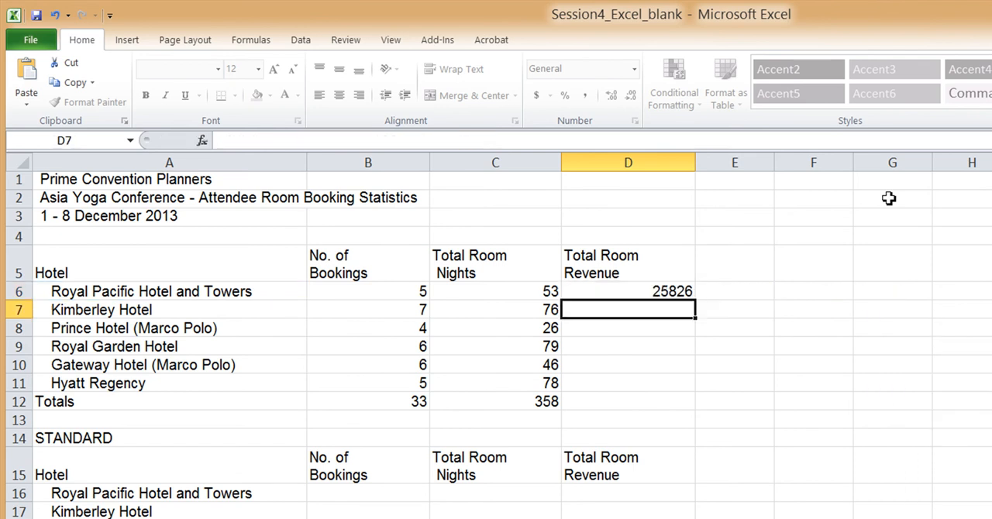
Check the revenue formula in D6 and fill it down to D11 for the remaining hotels
left_click(671, 297)
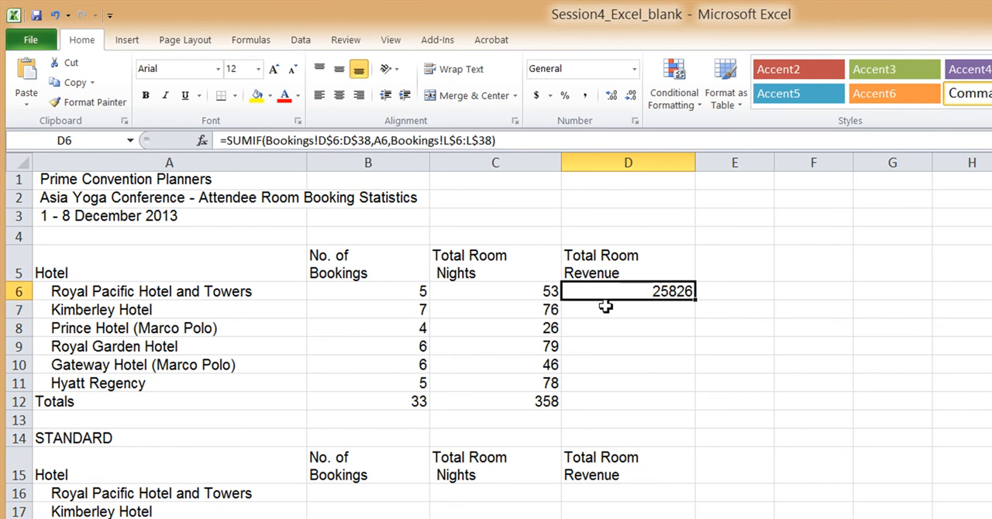
double_click(659, 293)
key("Return")
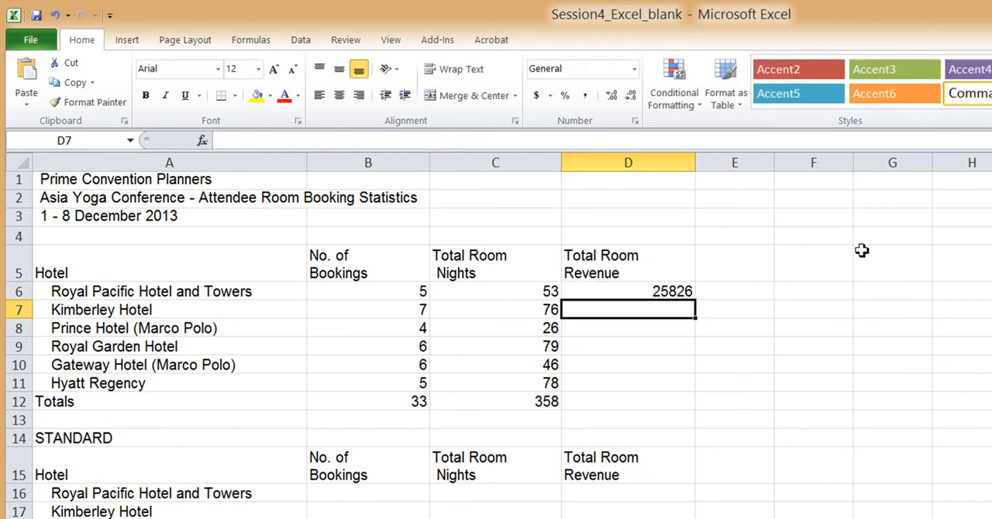
left_click(672, 289)
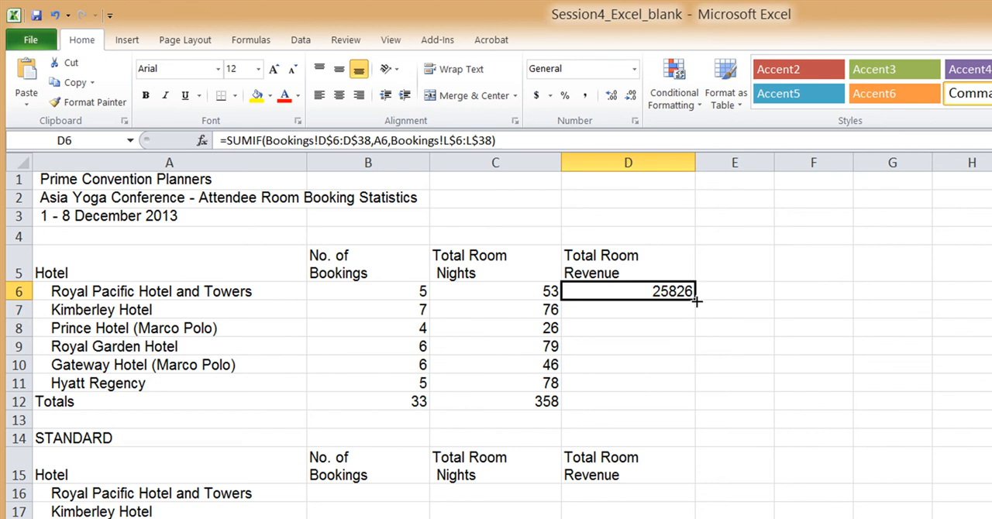
left_click_drag(696, 302, 698, 394)
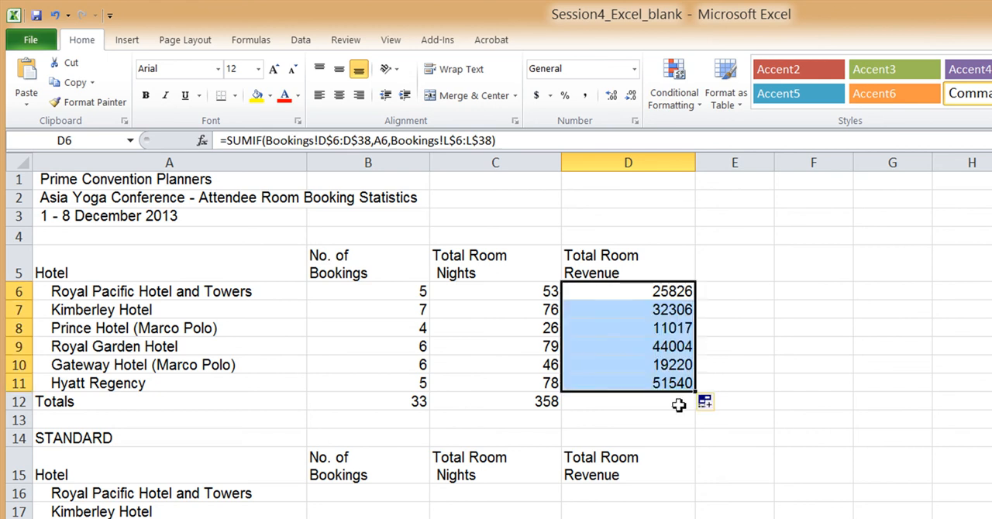
Total the room revenue in D12 with the sum of D6:D11 and apply the comma number style to D6:D12
left_click(679, 404)
key("alt+equal")
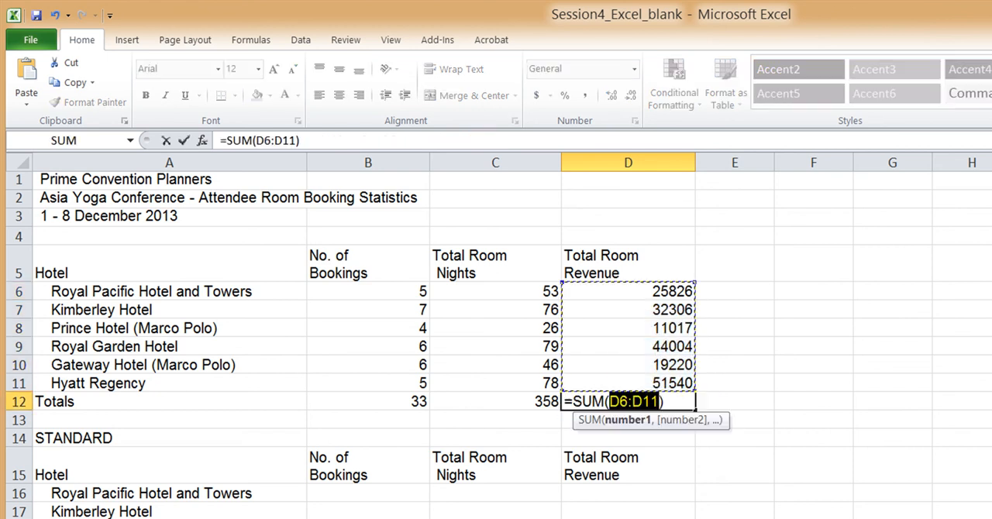
key("Return")
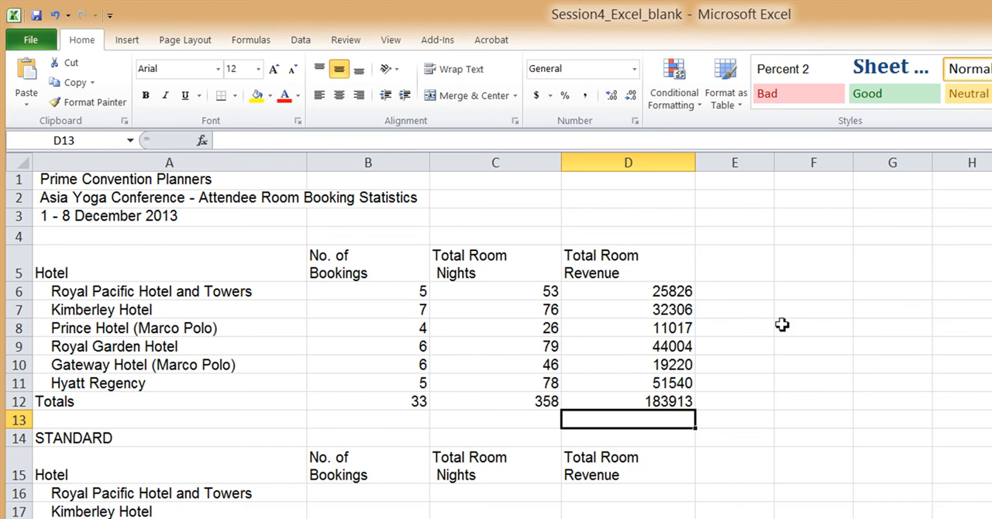
left_click_drag(633, 293, 638, 401)
left_click(587, 97)
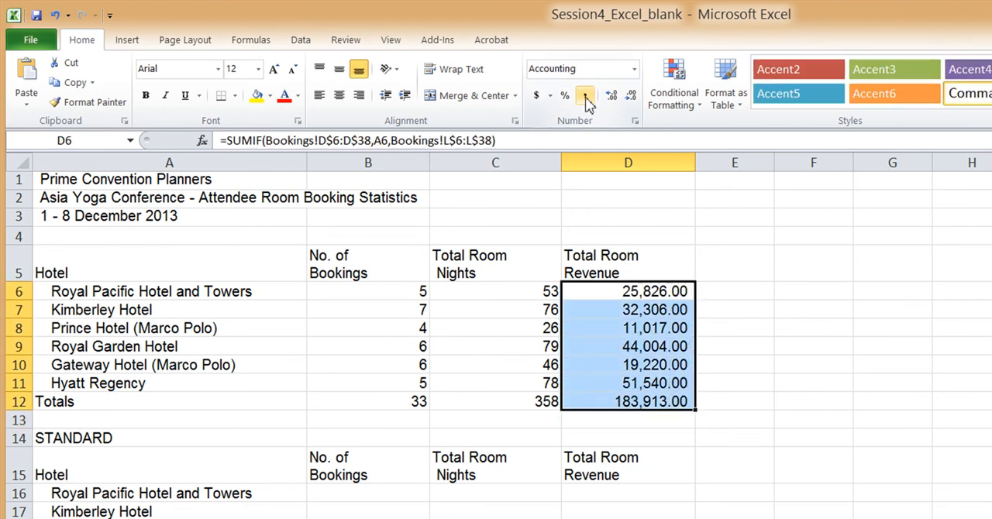
Review the hotel statistics table in A5:D12, including its formulas, column headings and hotel names
left_click(599, 293)
left_click(375, 290)
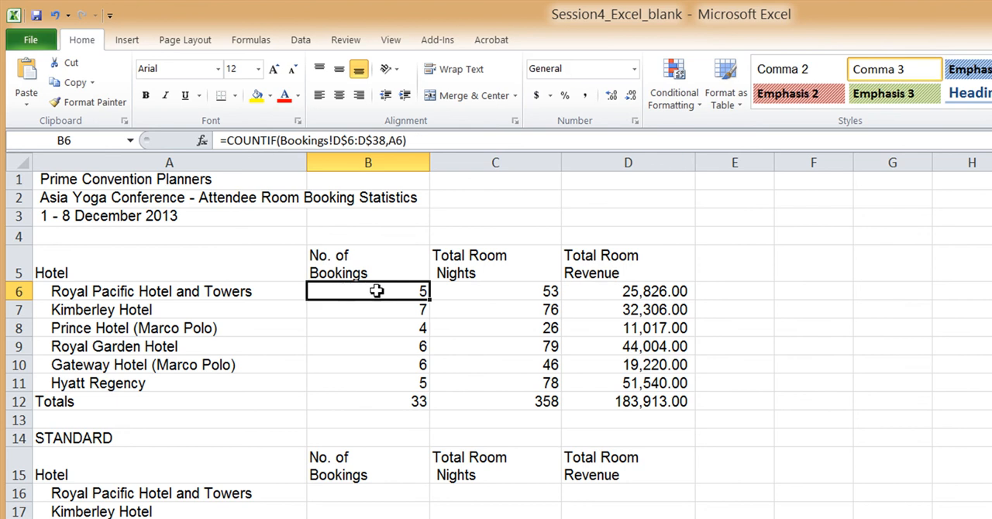
left_click_drag(155, 263, 661, 411)
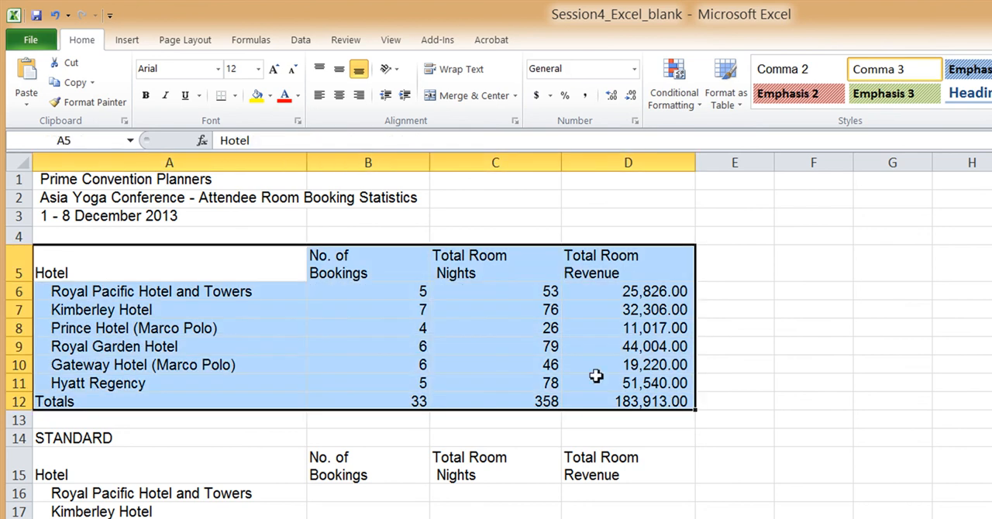
left_click(496, 365)
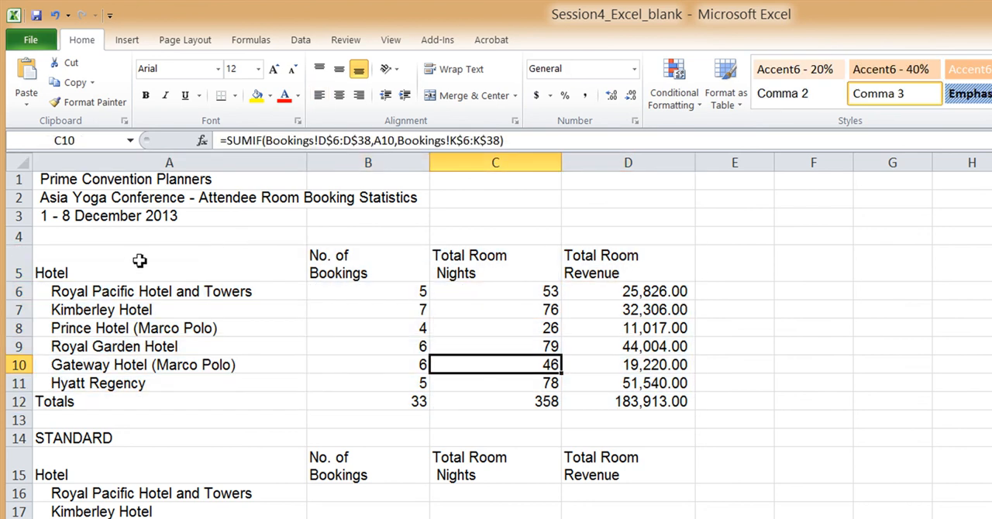
left_click(384, 261)
left_click(533, 268)
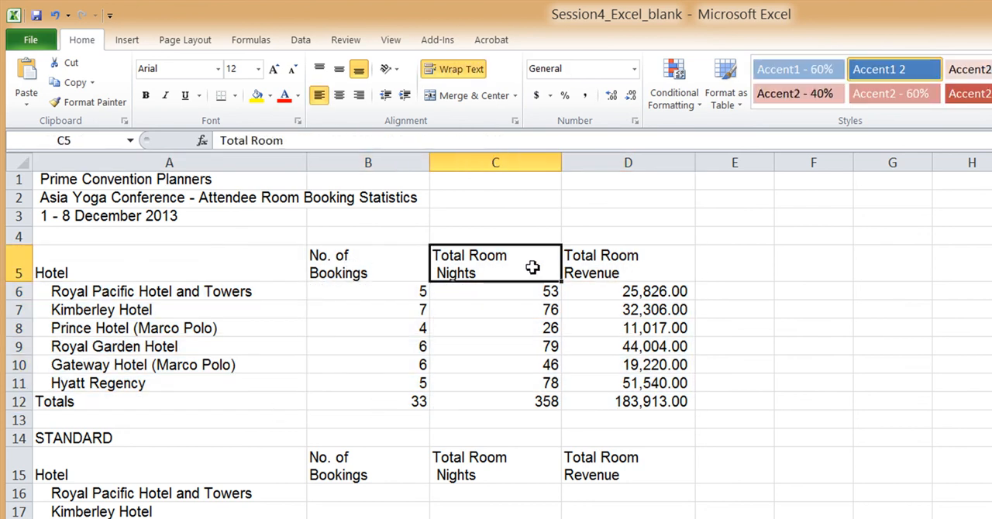
left_click(668, 274)
left_click_drag(261, 291, 259, 380)
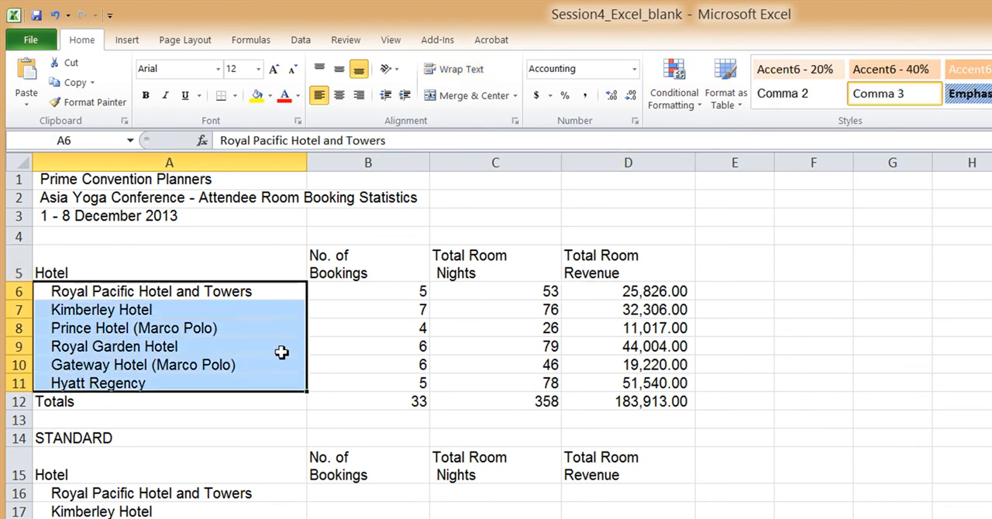